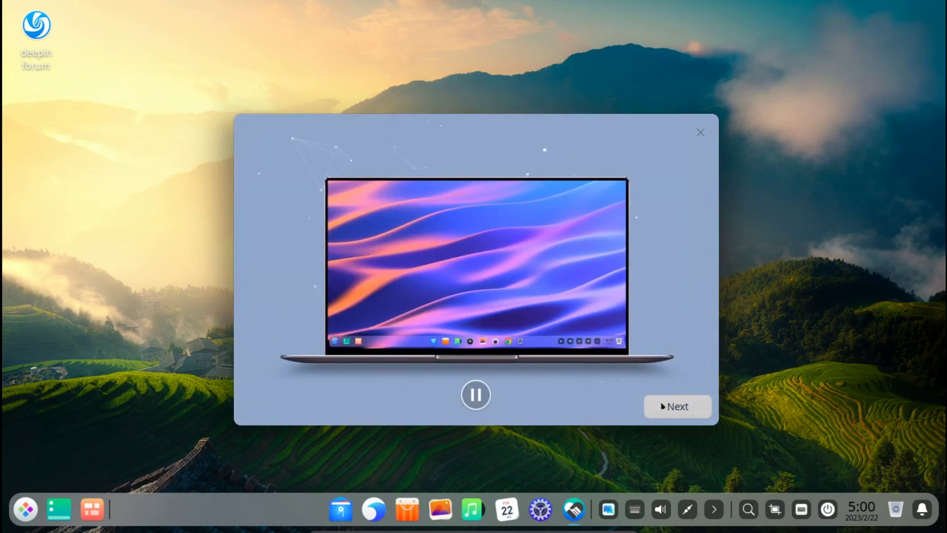
# Complete the welcome wizard with Fashion Mode, Effect Mode and the bloom icon theme
pyautogui.click(662, 405)
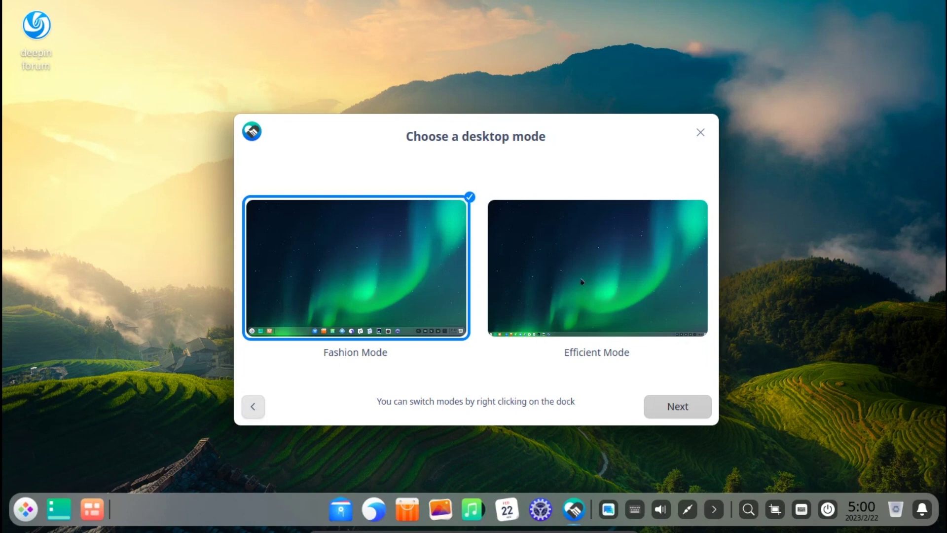
pyautogui.click(658, 405)
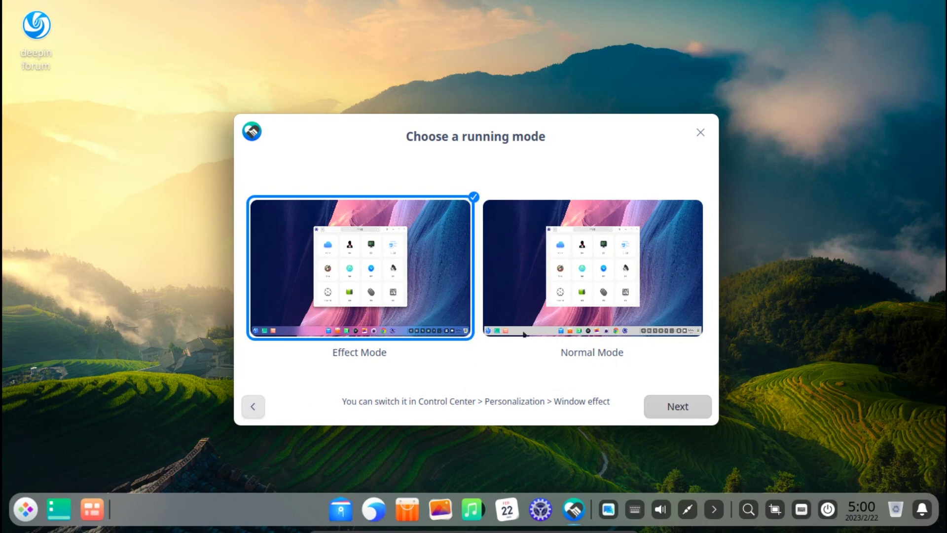
pyautogui.click(657, 406)
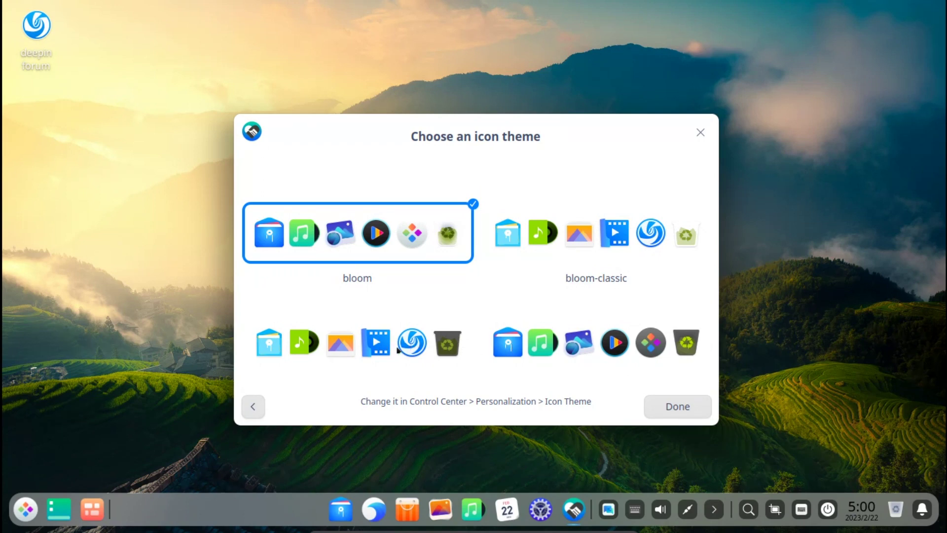
pyautogui.click(660, 409)
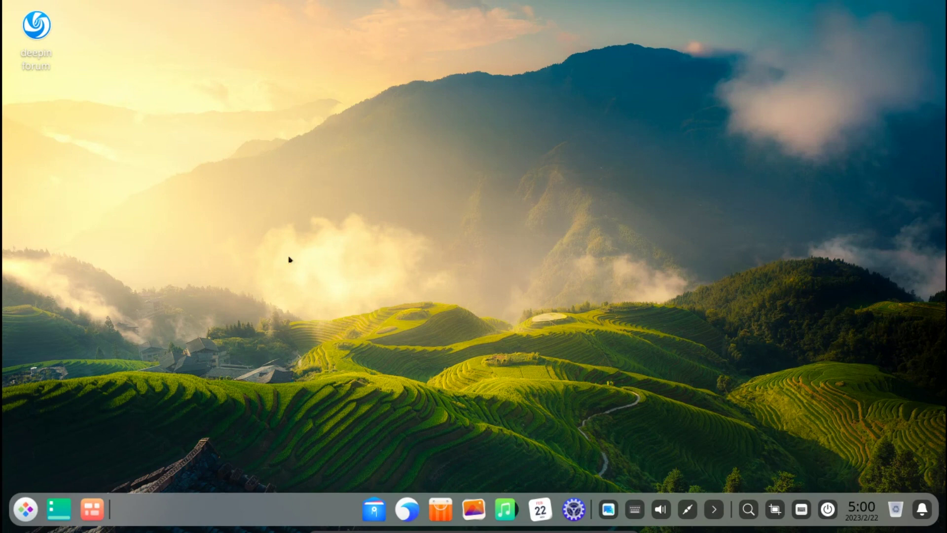
# Restore the hidden windows and close both the calendar and the Trash folder window
pyautogui.press('super+d')
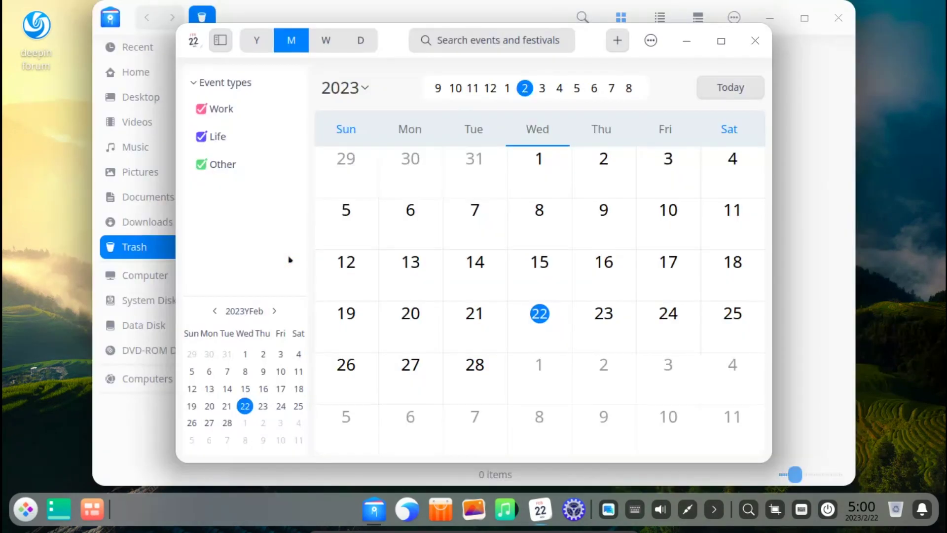
pyautogui.click(754, 42)
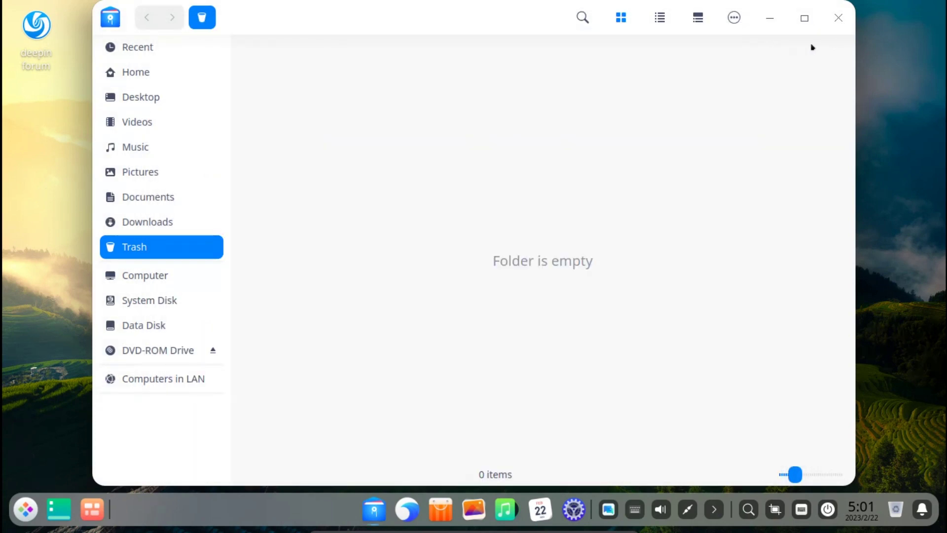
pyautogui.click(838, 18)
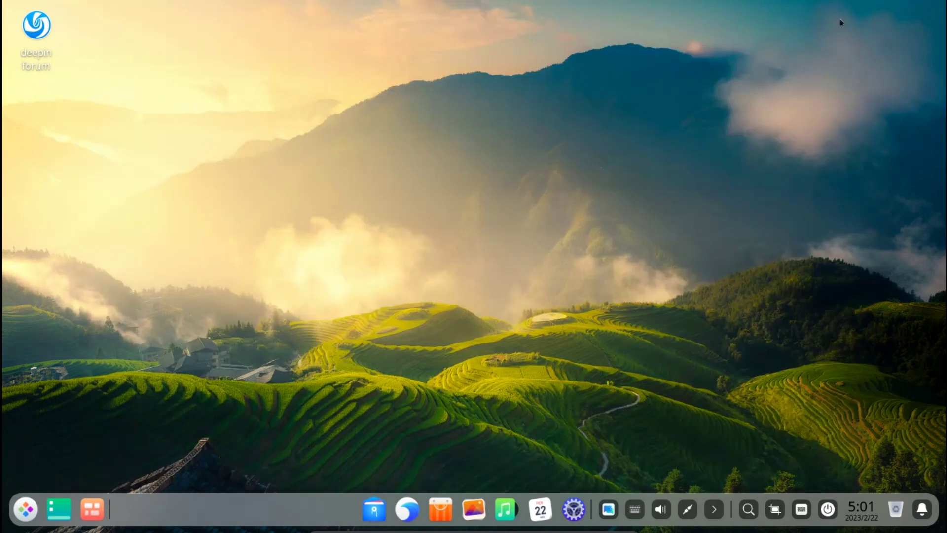
# Look at the dock's clock calendar, the clock's options and the hidden tray items, closing each one again
pyautogui.click(860, 513)
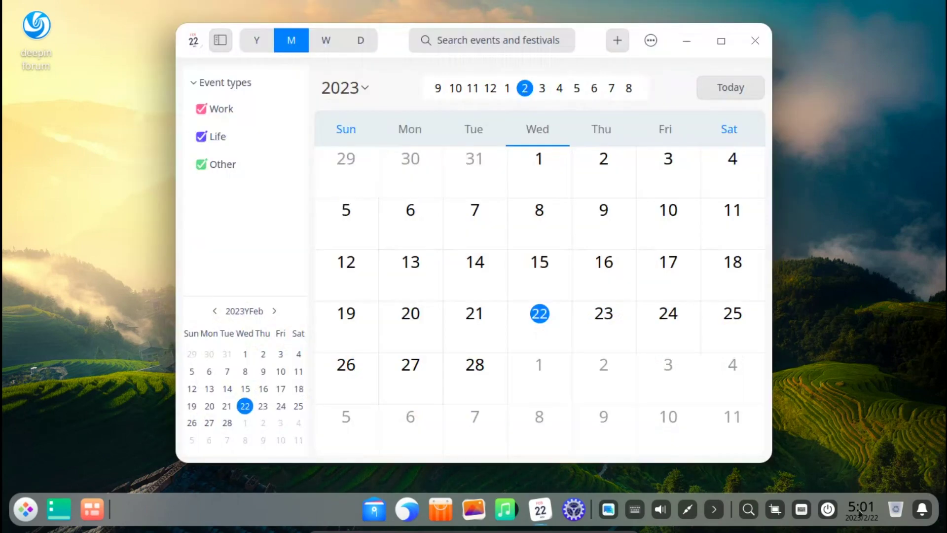
pyautogui.click(758, 43)
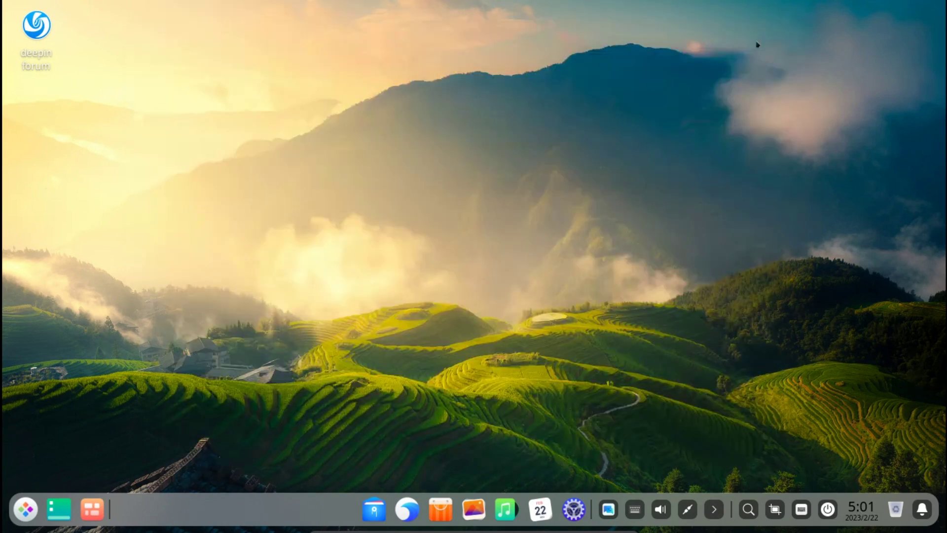
pyautogui.rightClick(857, 511)
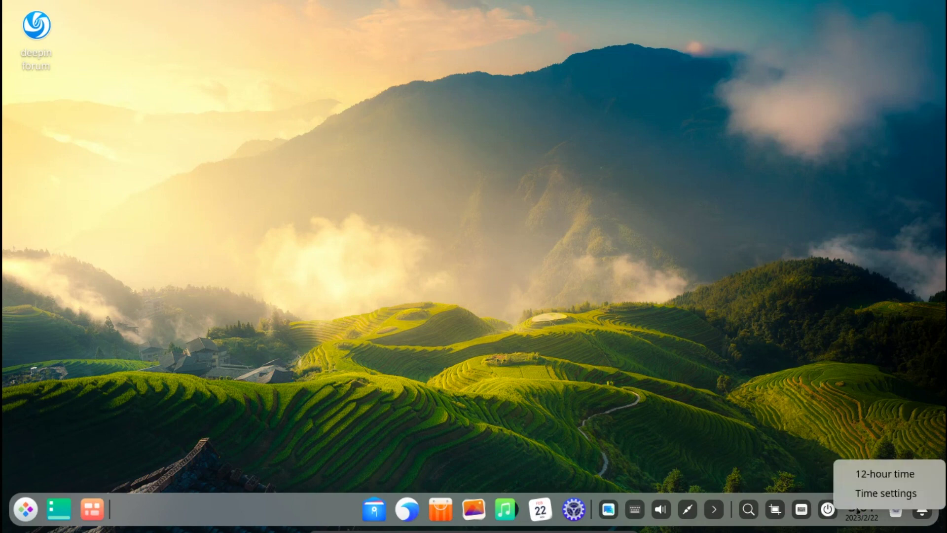
pyautogui.click(800, 510)
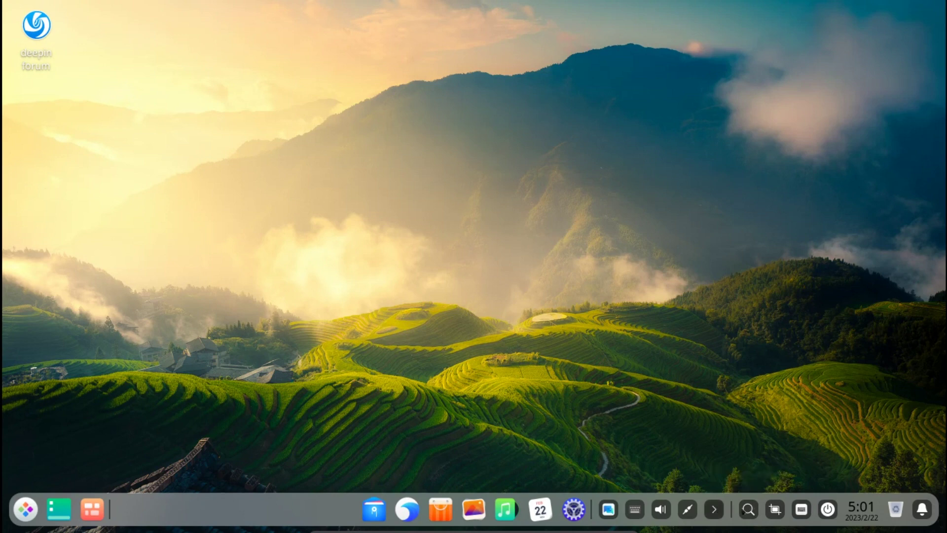
pyautogui.click(713, 511)
pyautogui.click(714, 511)
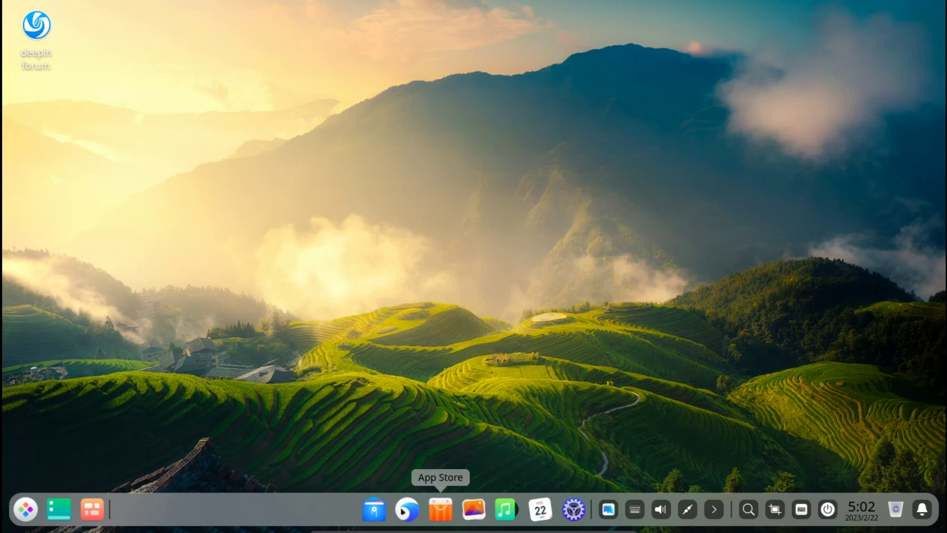
# Open the file manager's Home folder and the Desktop folder in a new tab, and return to the Home tab
pyautogui.click(370, 501)
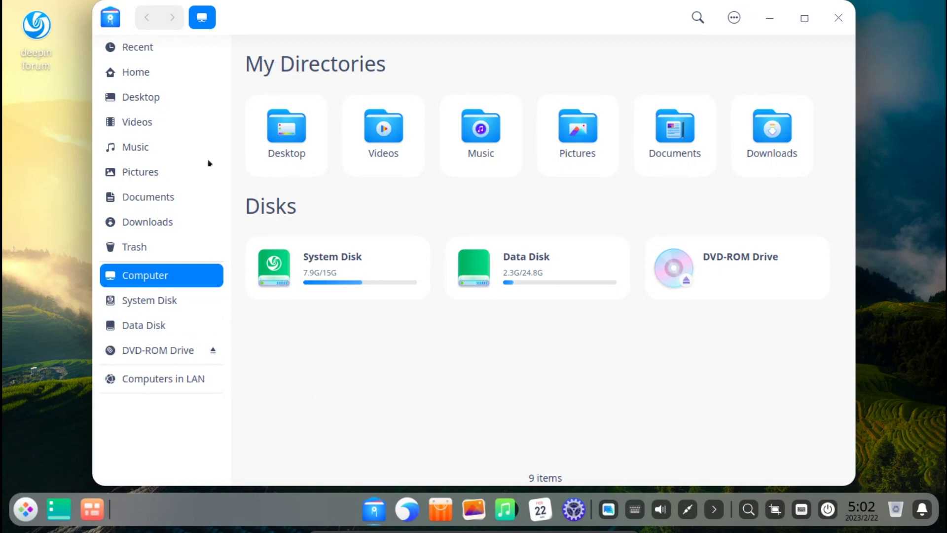
pyautogui.click(153, 75)
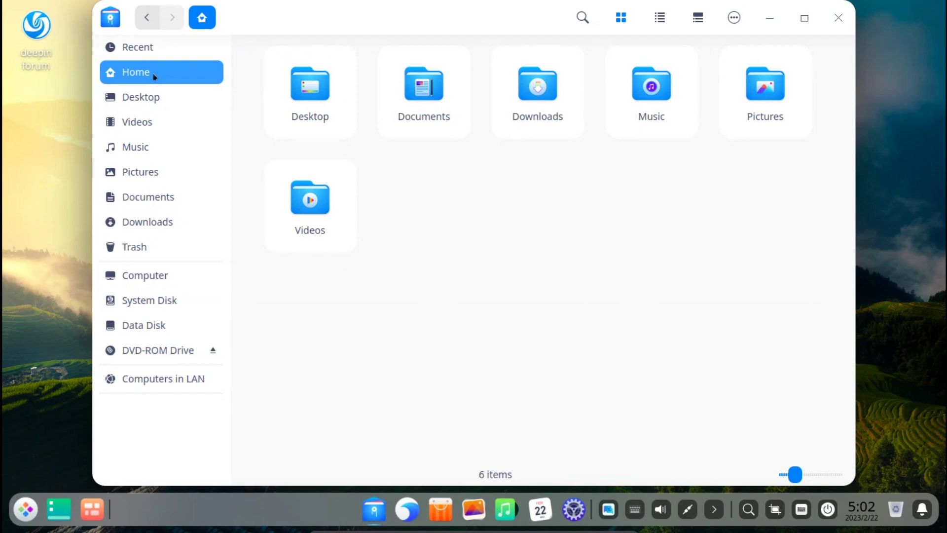
pyautogui.rightClick(140, 101)
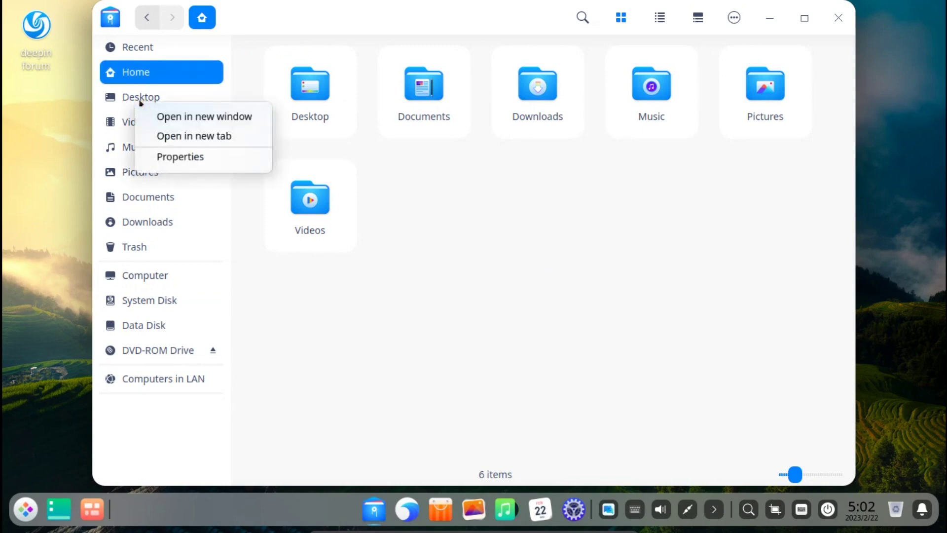
pyautogui.click(168, 137)
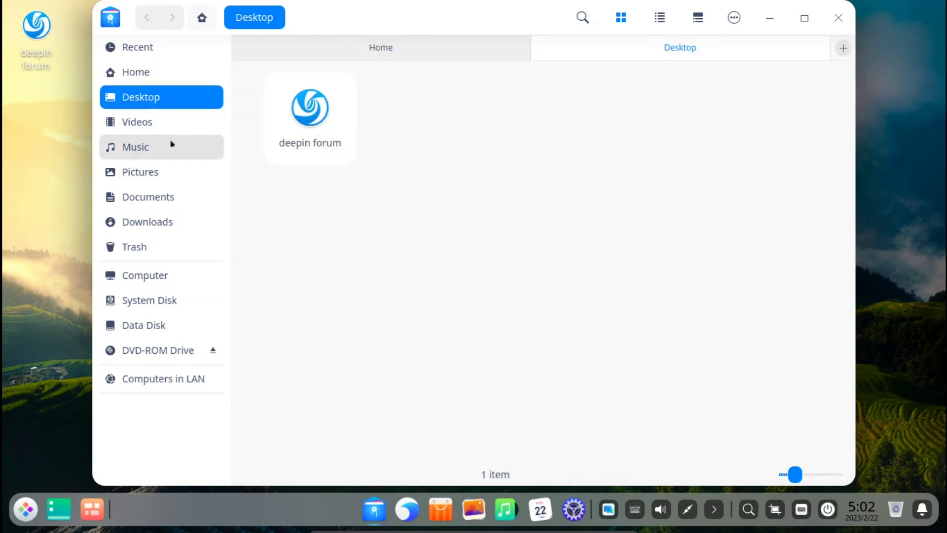
pyautogui.click(453, 50)
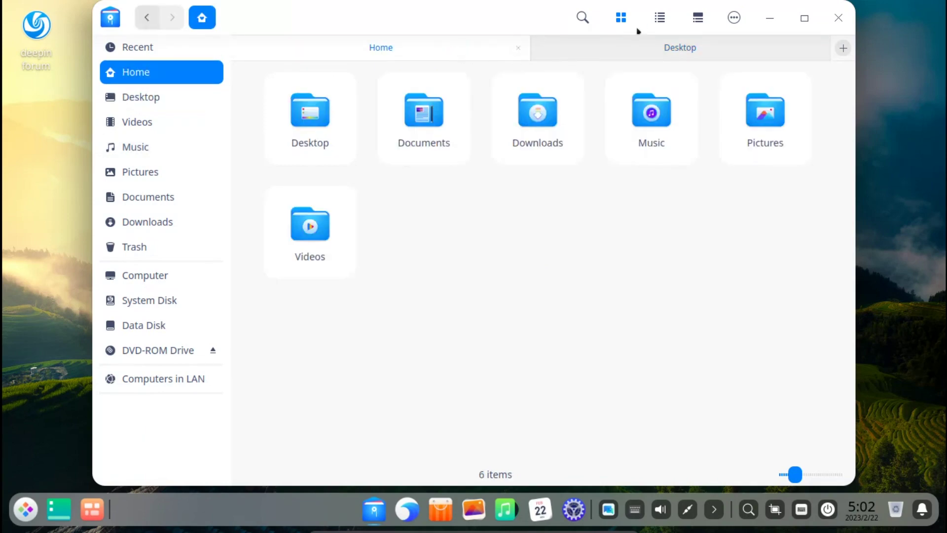
# Show the Home folder in list view with the details preview, check the file manager's options and close its window
pyautogui.click(659, 18)
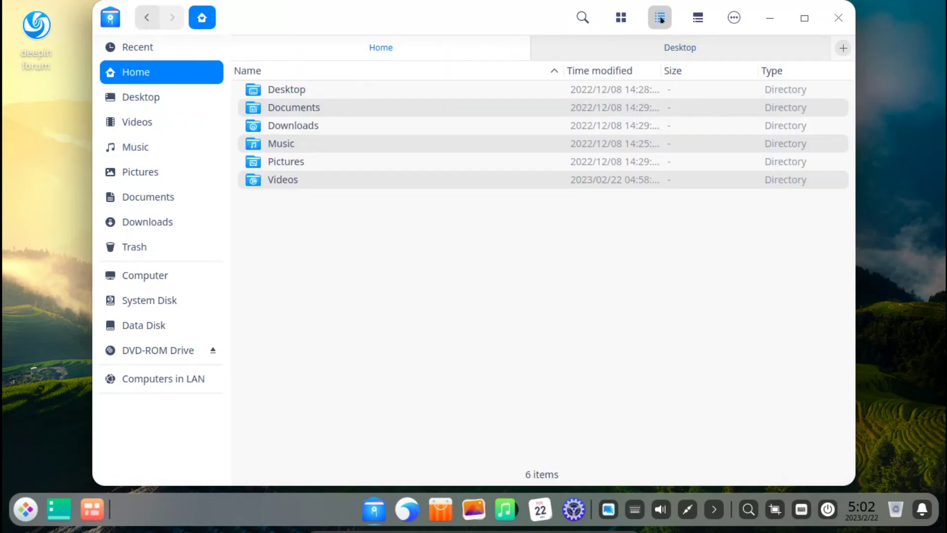
pyautogui.click(698, 18)
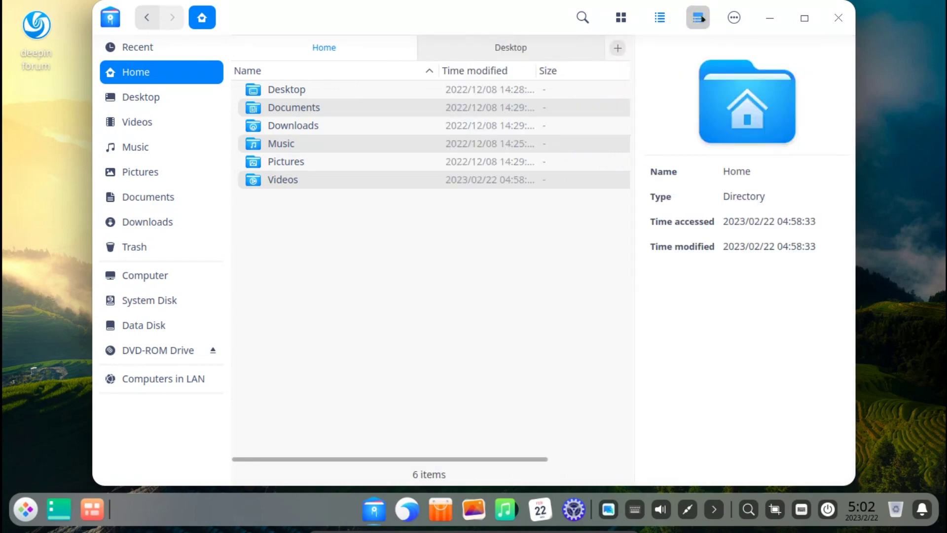
pyautogui.click(733, 19)
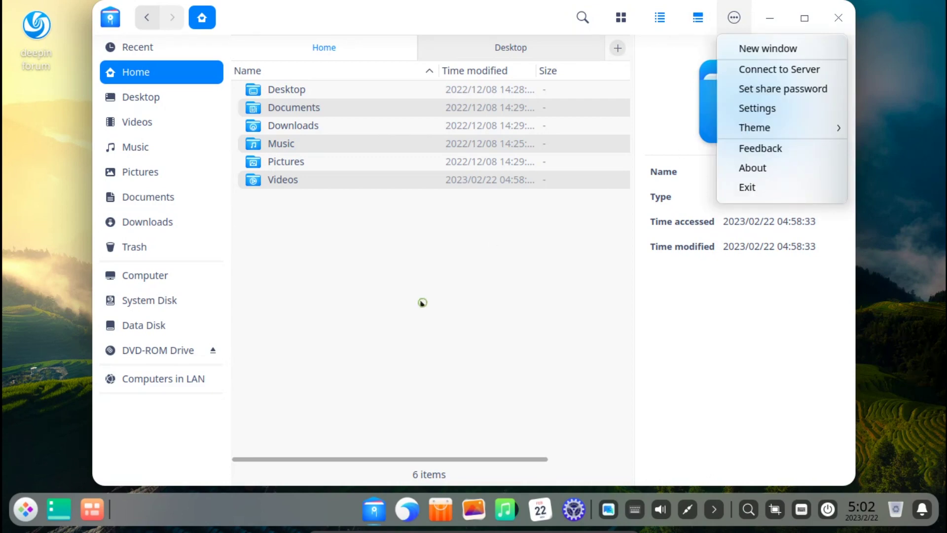
pyautogui.click(841, 21)
pyautogui.click(842, 21)
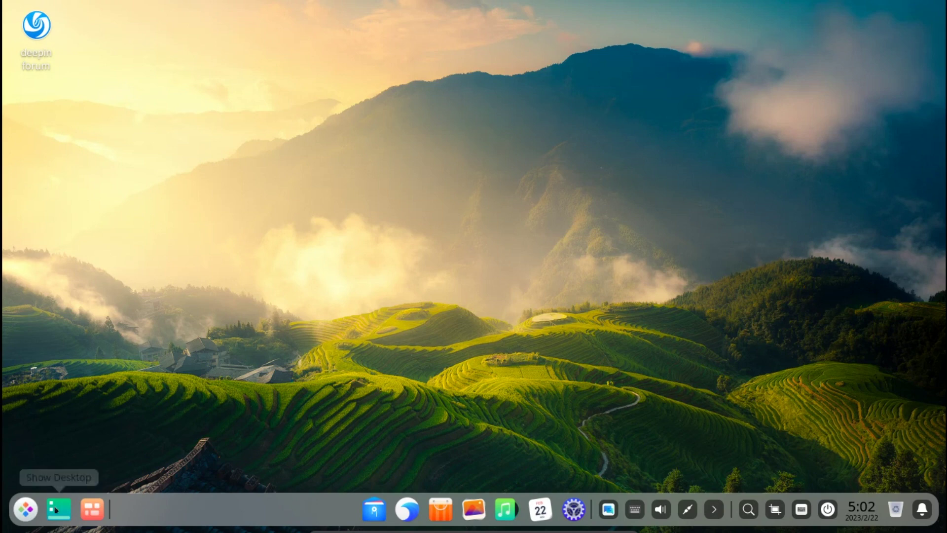
# Review the applications in the launcher and open the Computer location from its shortcuts
pyautogui.click(26, 508)
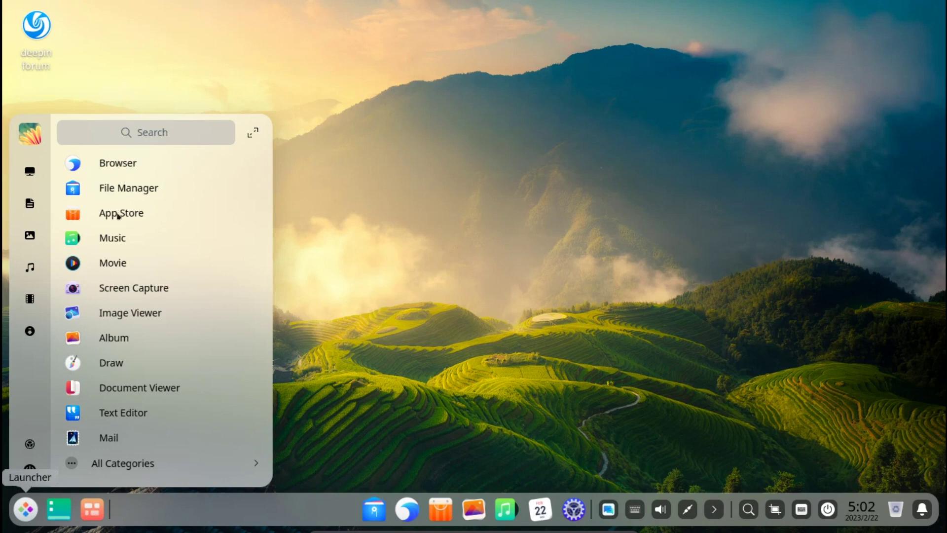
pyautogui.press('Down')
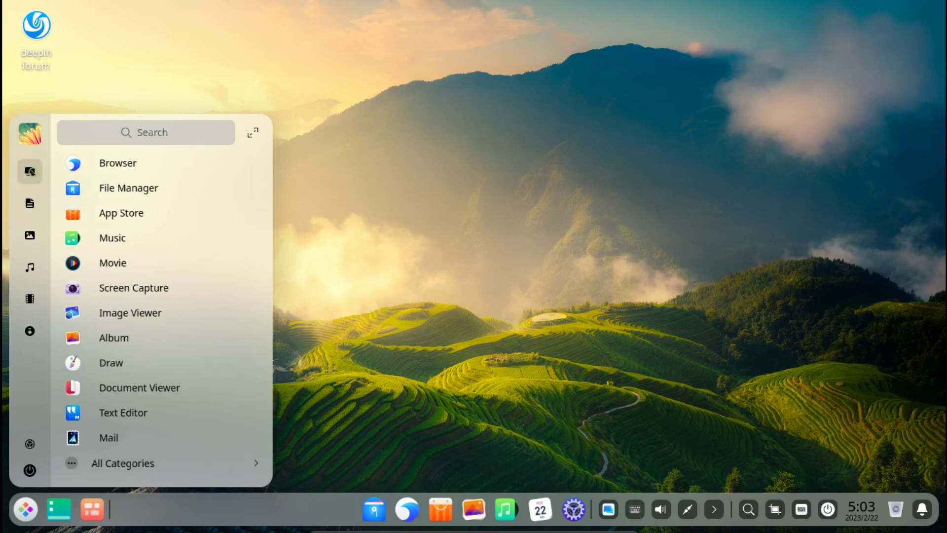
pyautogui.click(32, 172)
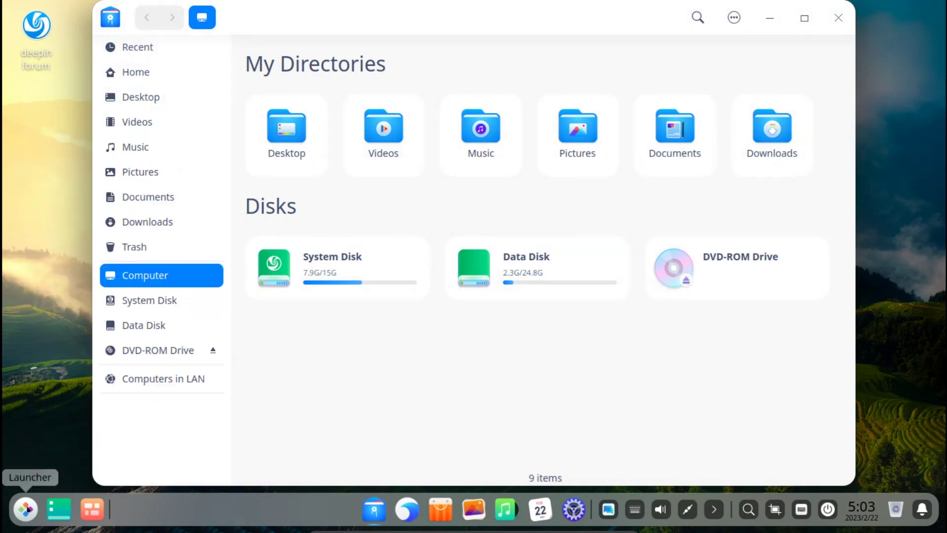
# Browse the Internet and Music application categories in the launcher
pyautogui.click(26, 508)
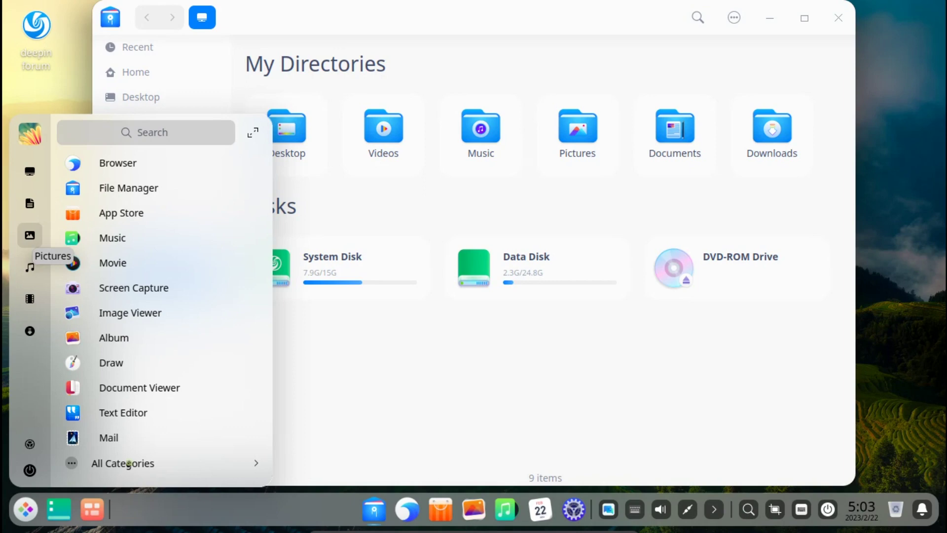
pyautogui.click(129, 463)
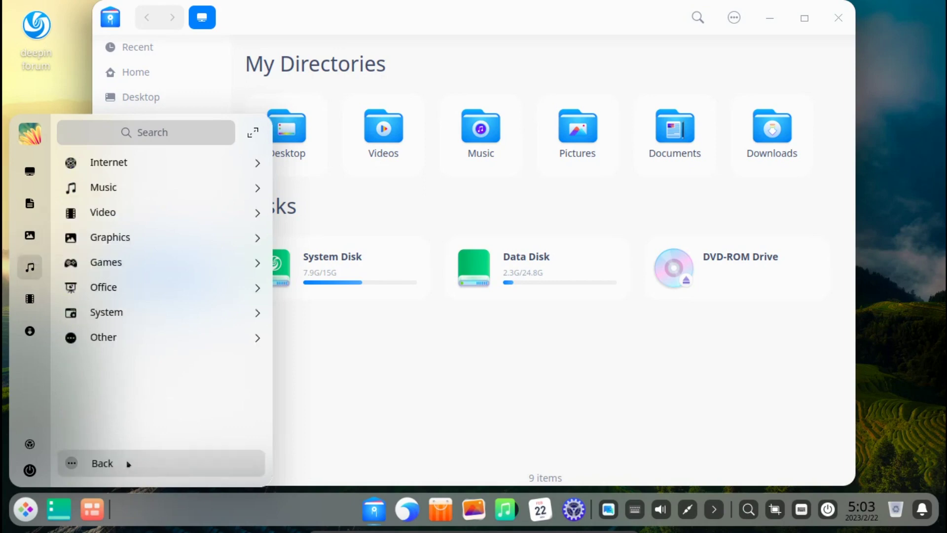
pyautogui.click(124, 162)
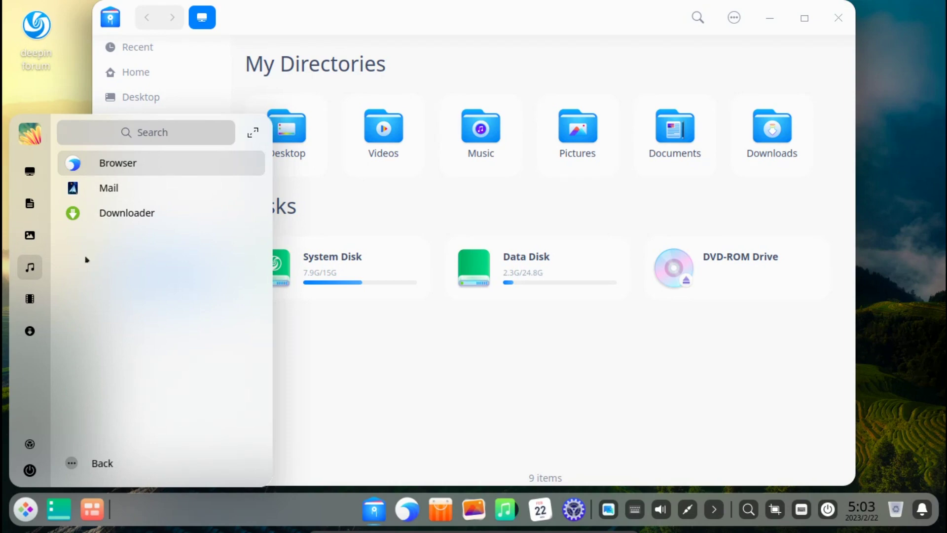
pyautogui.press('Down')
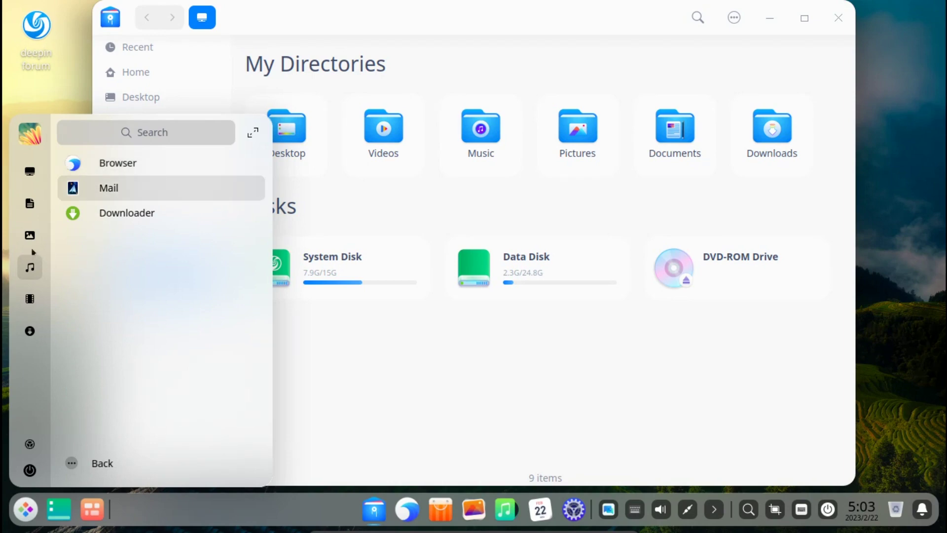
pyautogui.click(71, 463)
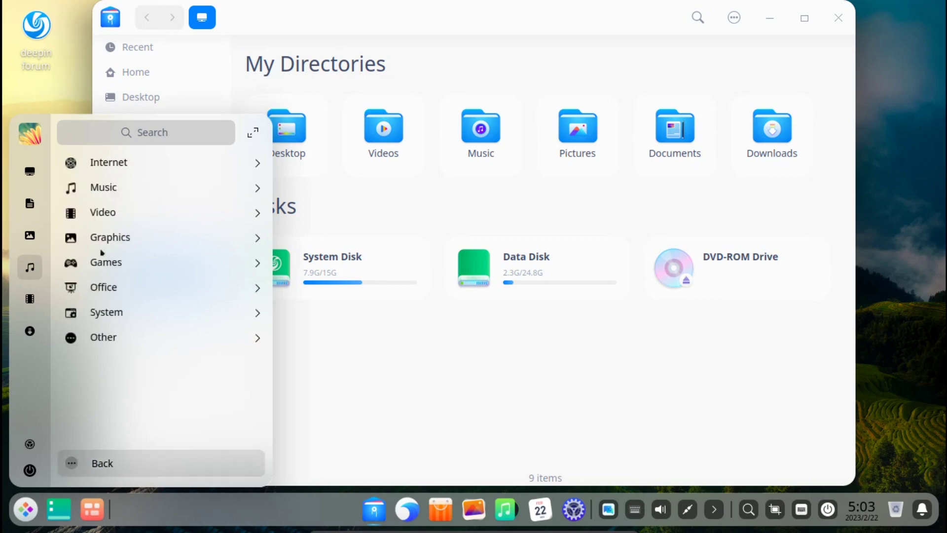
pyautogui.click(104, 190)
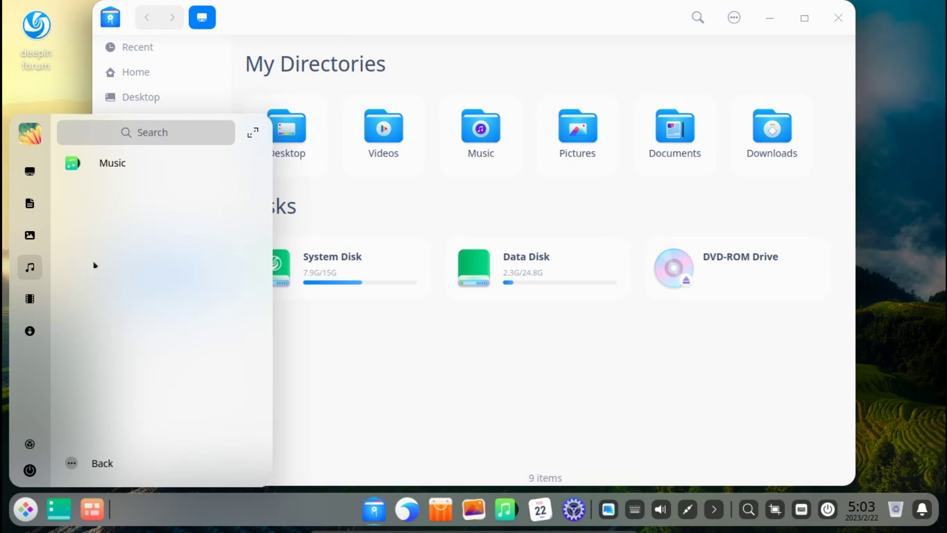
pyautogui.click(76, 466)
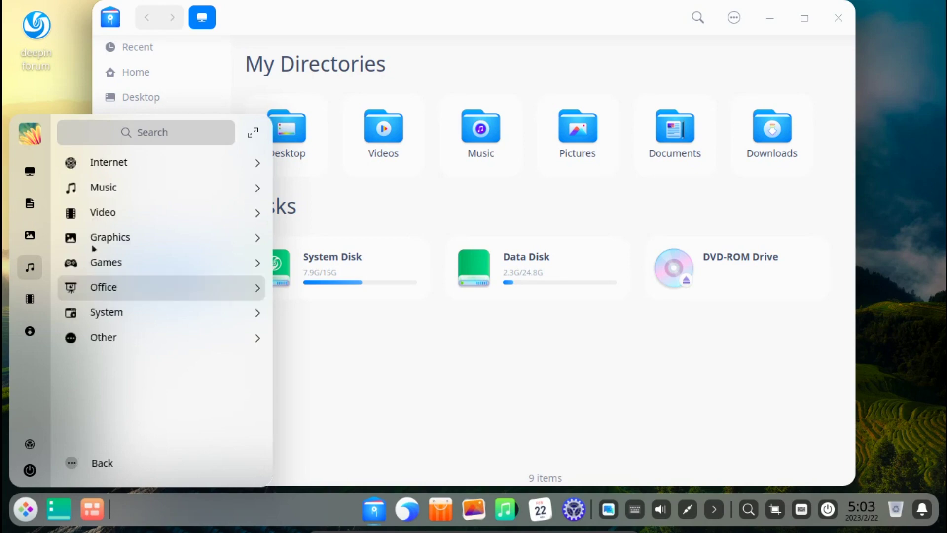
# Open the Accounts settings in Control Center, launched from the System category, and close the file manager window
pyautogui.click(102, 313)
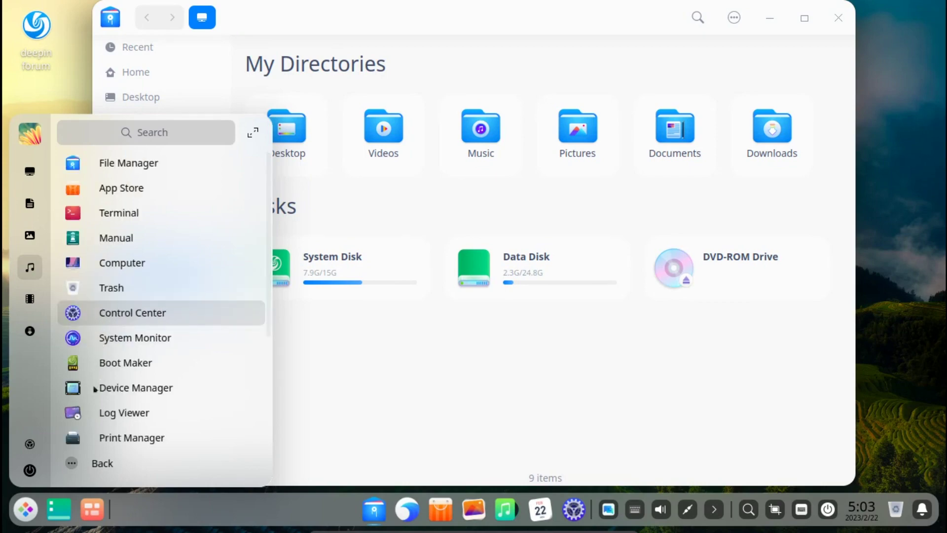
pyautogui.click(107, 314)
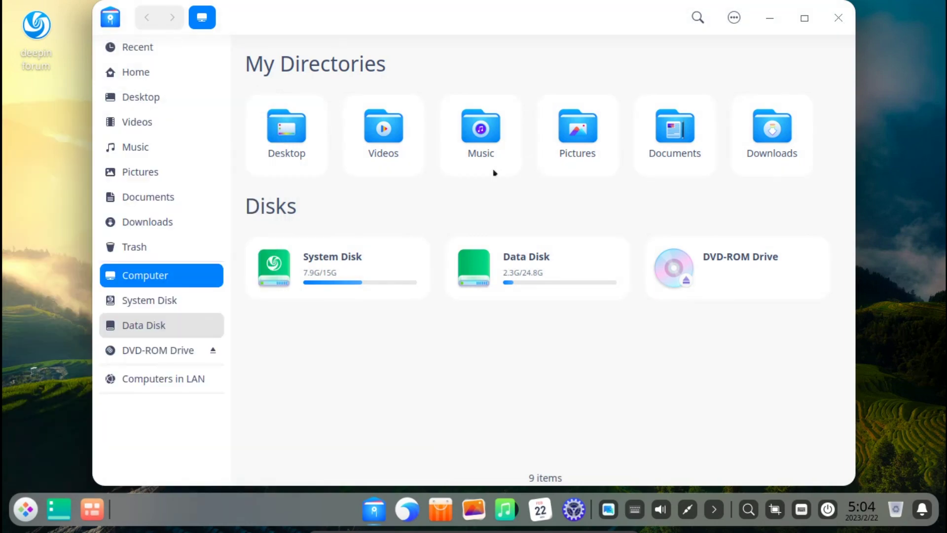
pyautogui.click(838, 19)
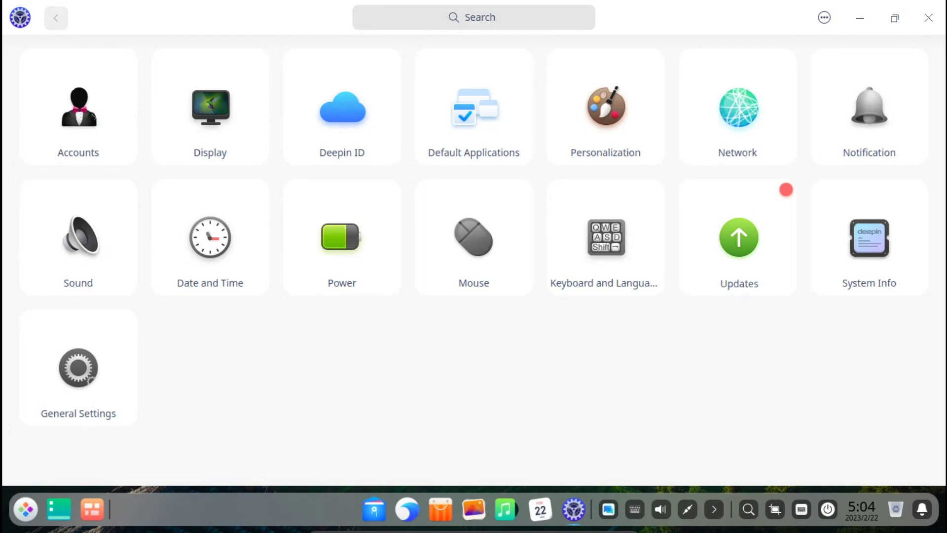
pyautogui.click(92, 117)
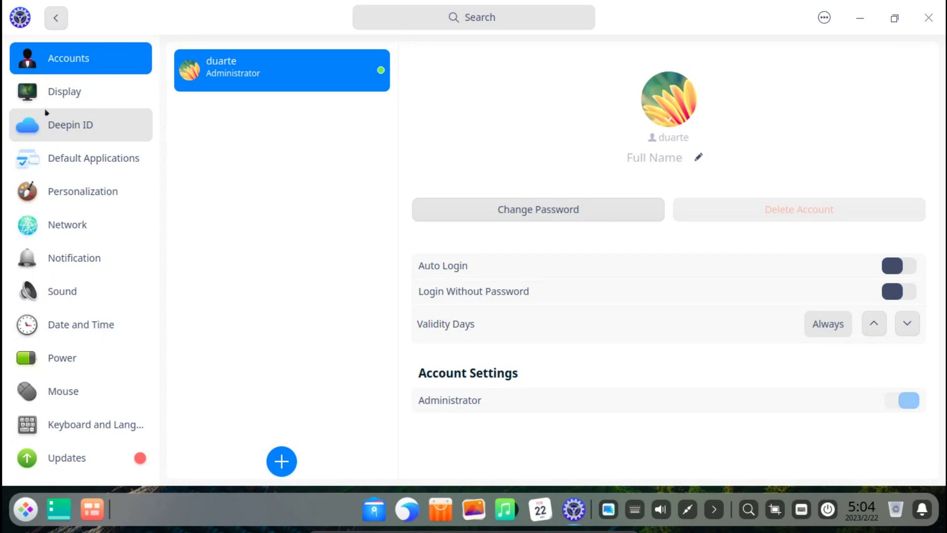
# Review the Display, Deepin ID and Default Applications settings in Control Center
pyautogui.click(55, 94)
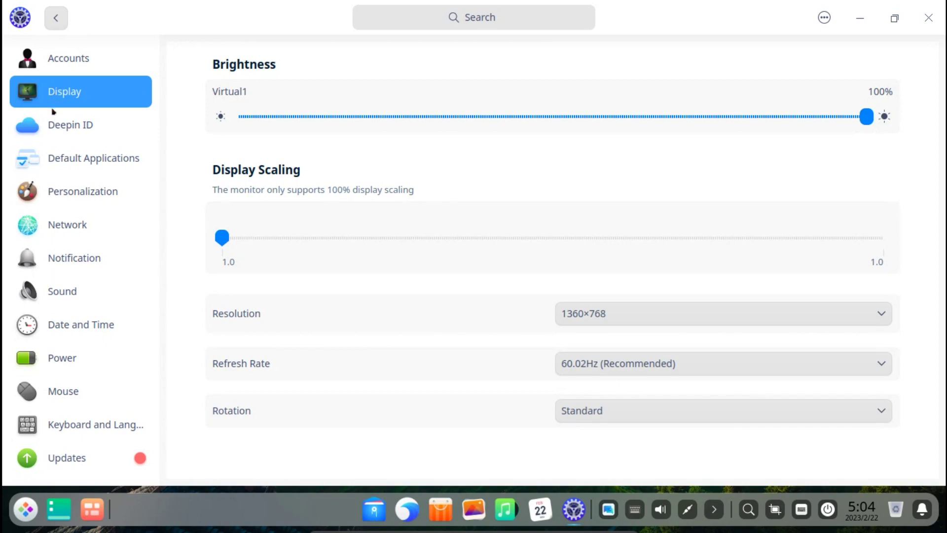
pyautogui.click(55, 130)
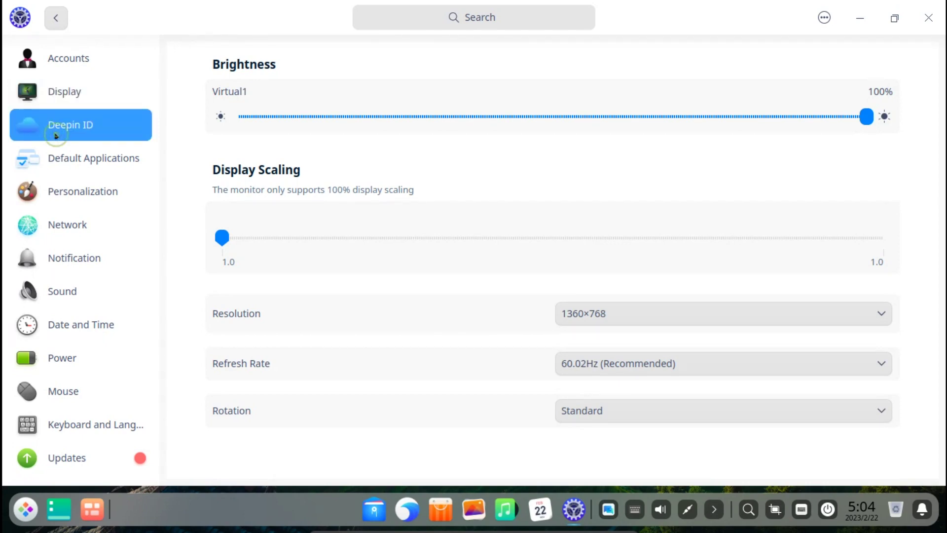
pyautogui.click(54, 160)
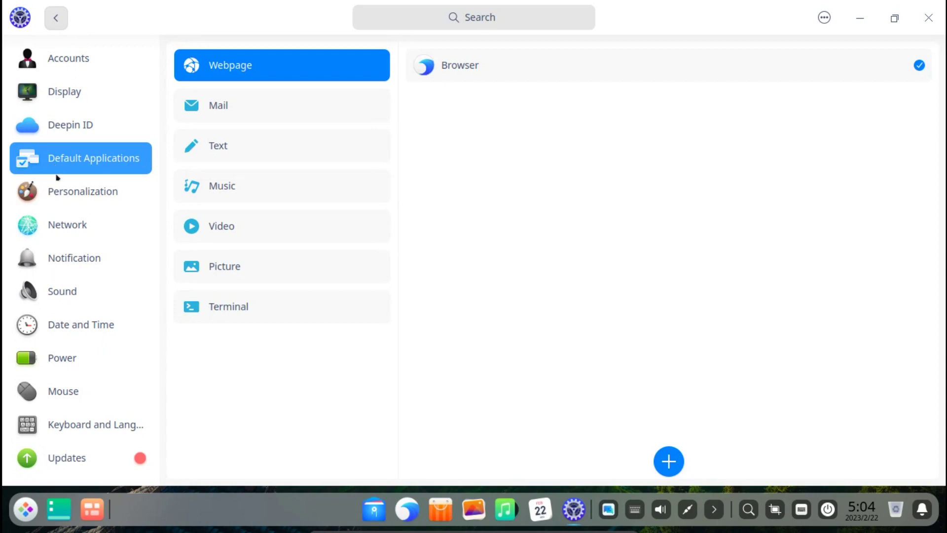
# Switch the desktop theme to Dark in the Personalization settings
pyautogui.click(63, 192)
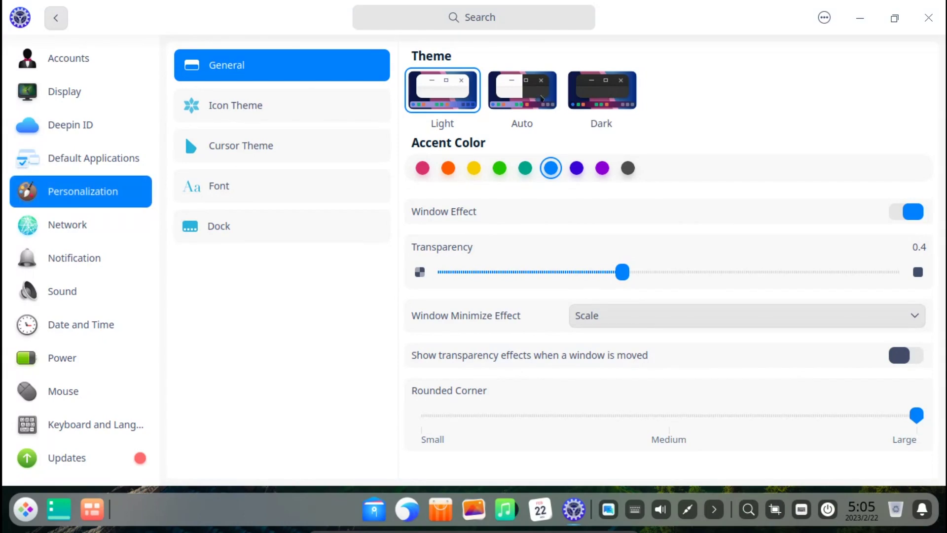
pyautogui.click(593, 95)
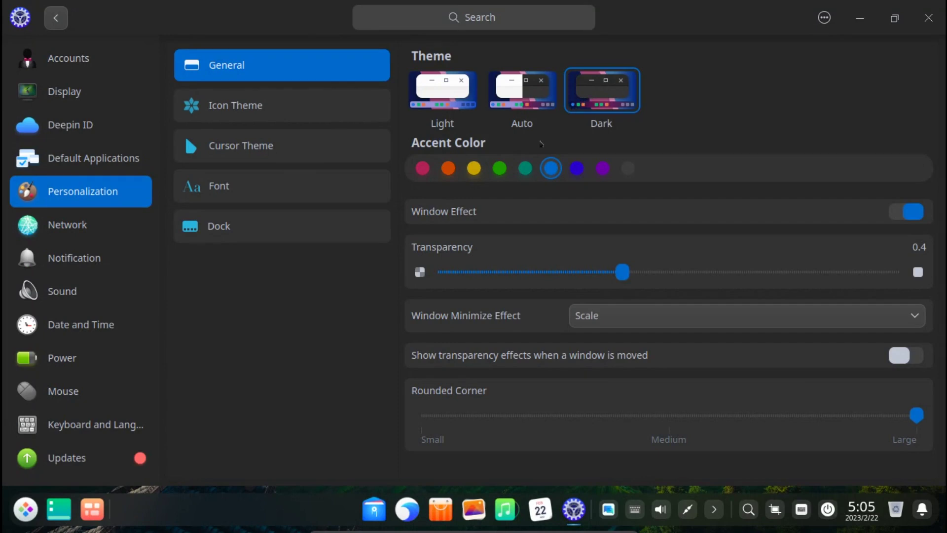
# Try the green, teal and indigo accent colors and restore the blue one
pyautogui.click(504, 169)
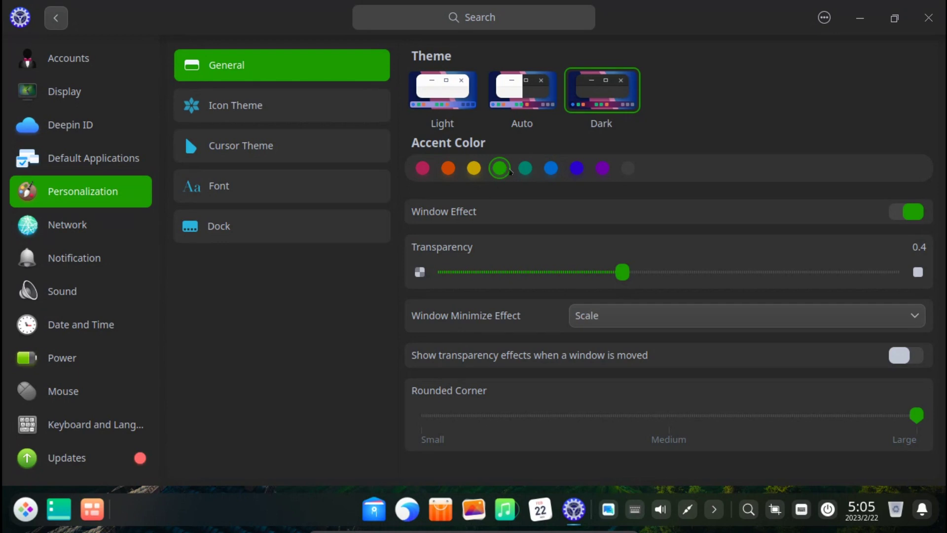
pyautogui.click(513, 171)
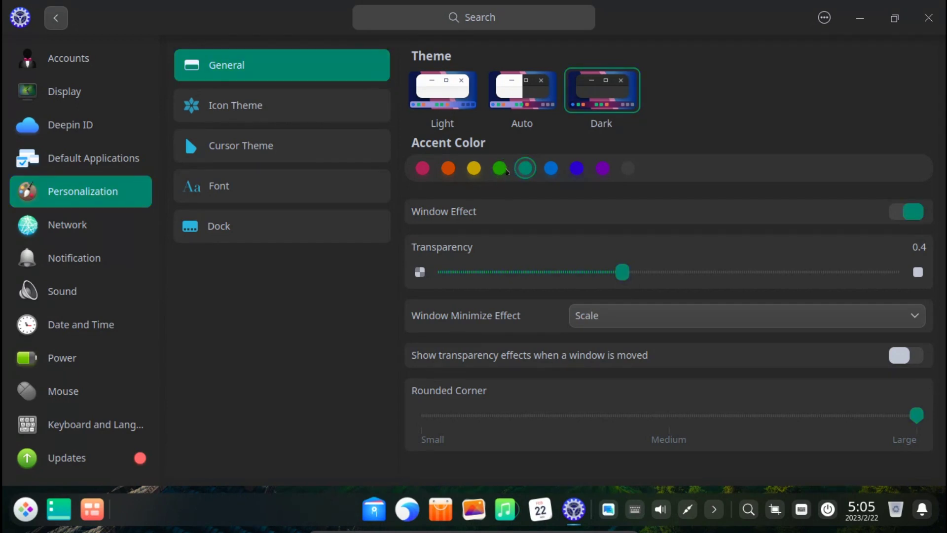
pyautogui.click(498, 170)
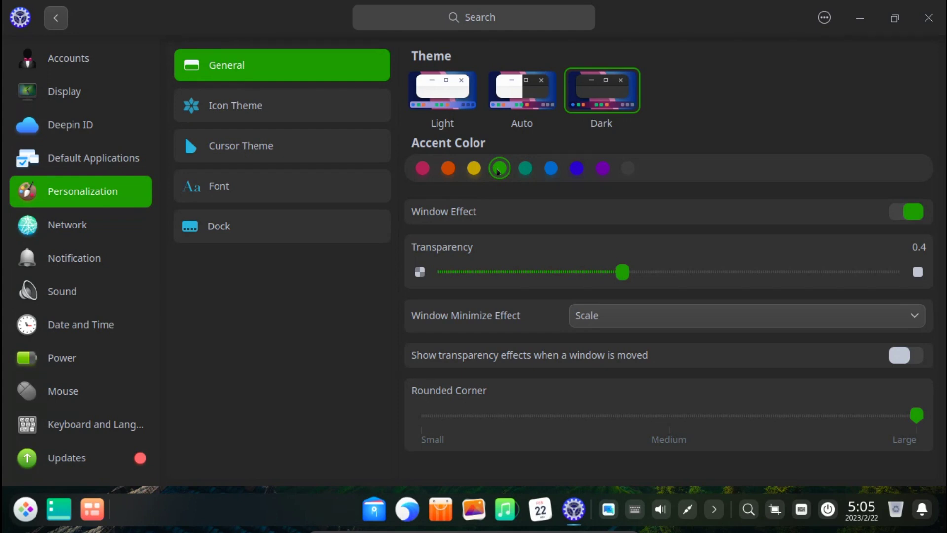
pyautogui.click(574, 170)
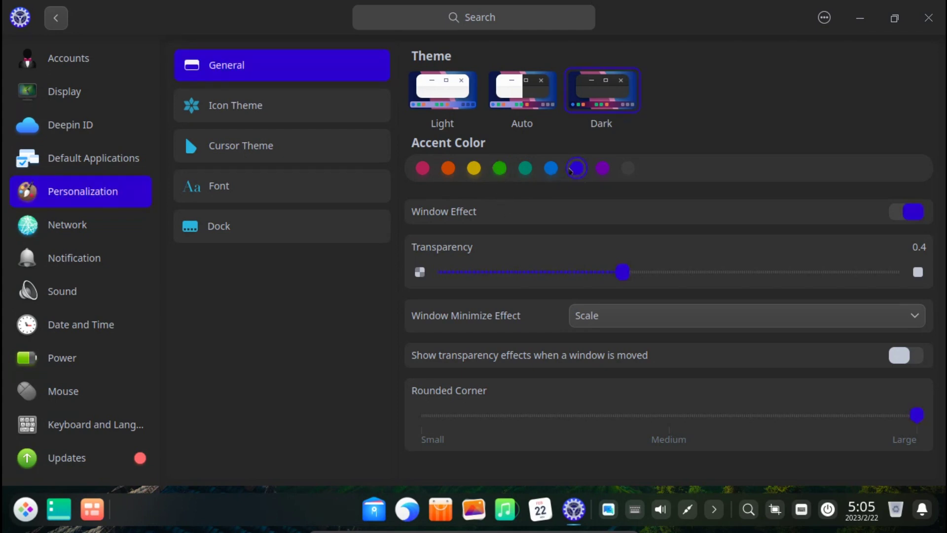
pyautogui.click(546, 169)
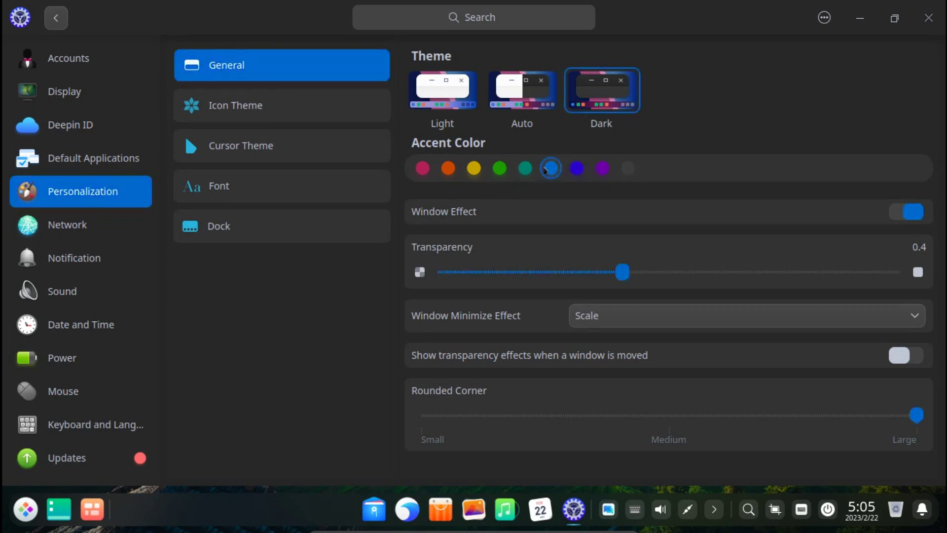
# Look over the available icon and cursor themes in Personalization and set the font size to 12
pyautogui.click(345, 112)
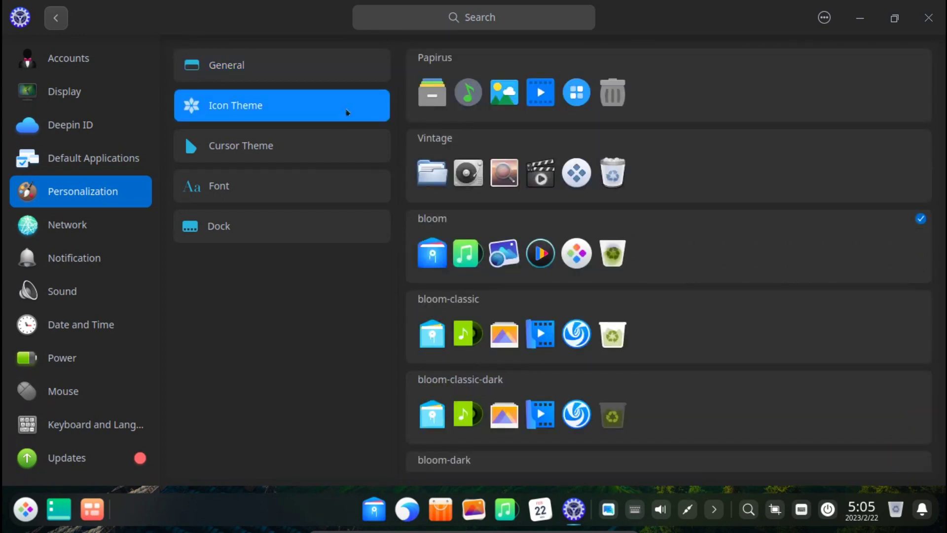
pyautogui.click(339, 147)
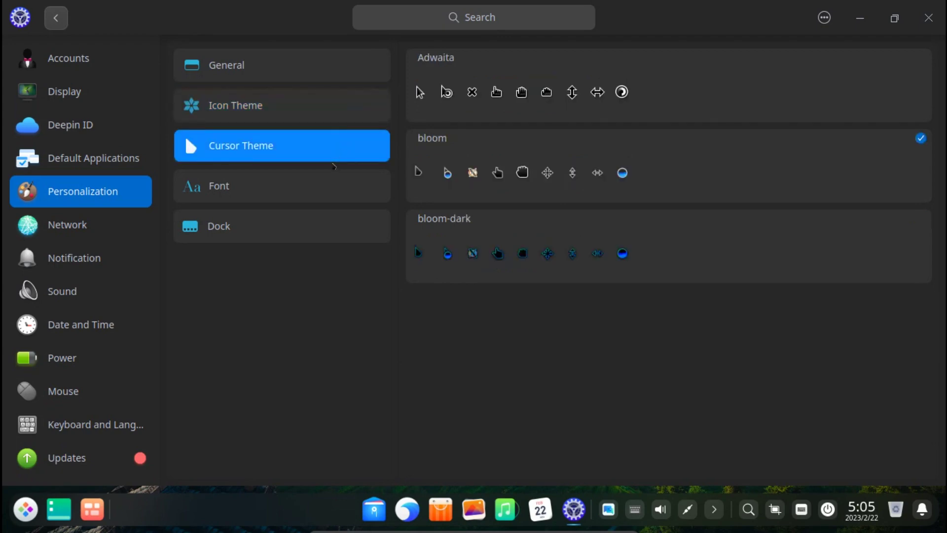
pyautogui.click(323, 192)
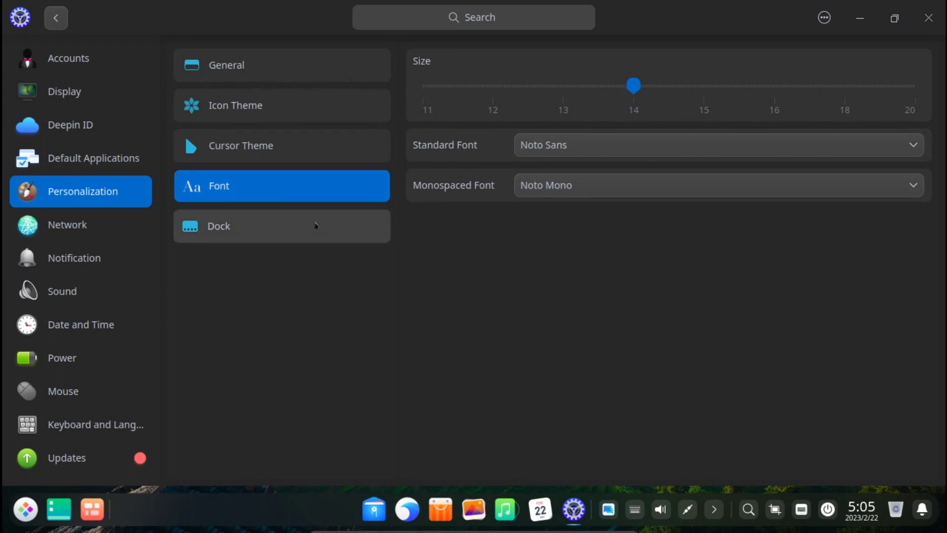
pyautogui.click(564, 88)
pyautogui.click(492, 87)
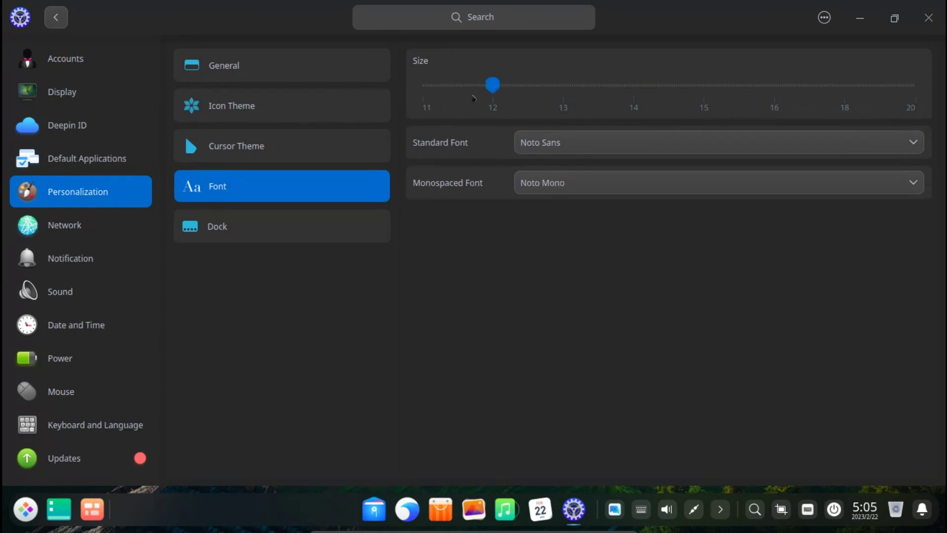
# Try Efficient mode for the dock in its Personalization settings and return it to Fashion mode
pyautogui.click(284, 230)
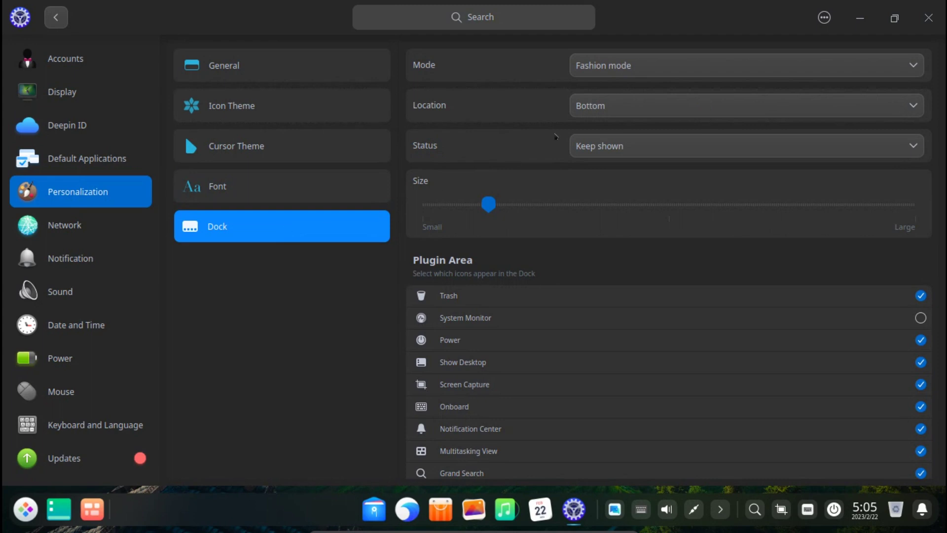
pyautogui.click(639, 65)
pyautogui.click(631, 85)
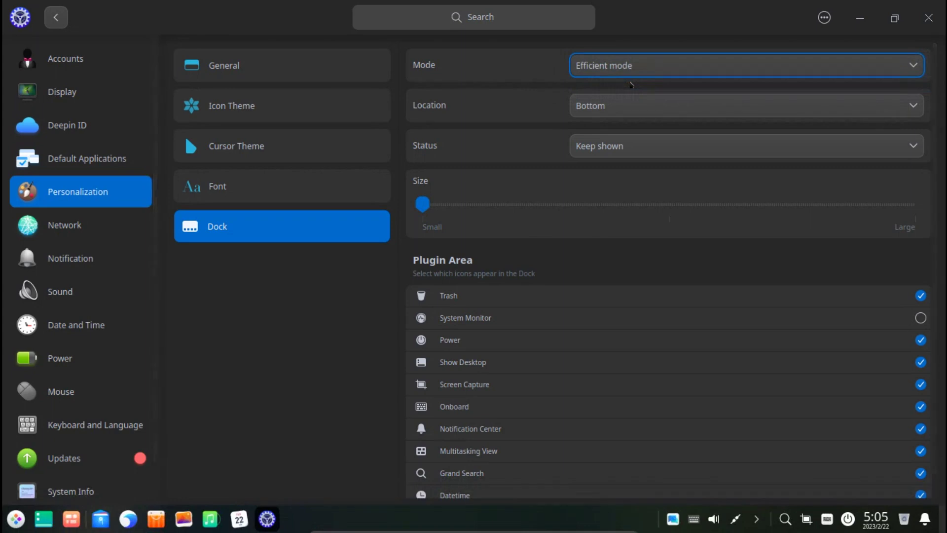
pyautogui.click(649, 67)
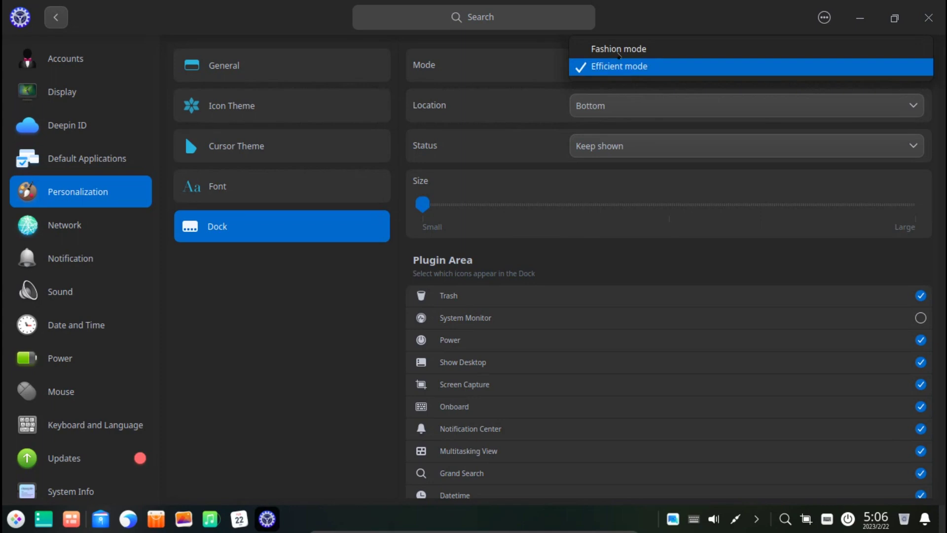
pyautogui.click(618, 51)
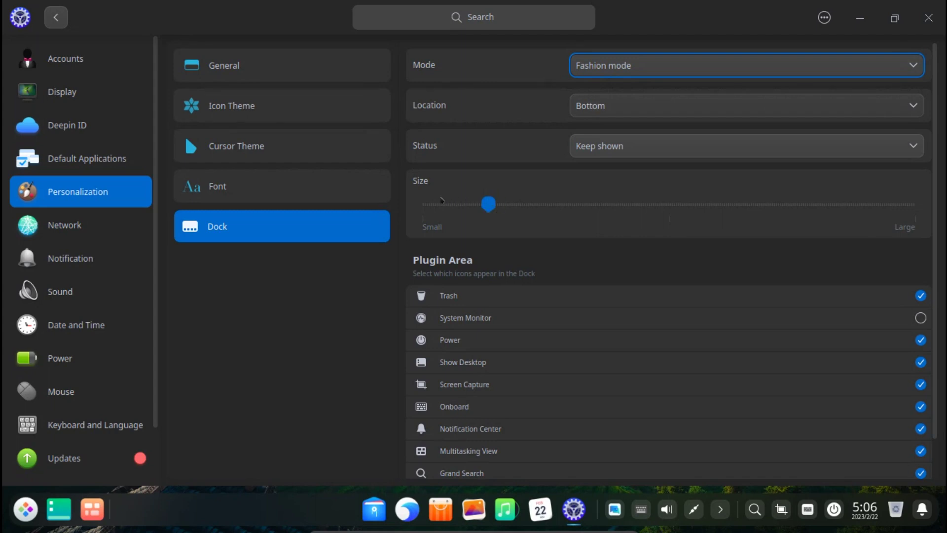
# Set the dock to its smallest size and its status to Smart hide
pyautogui.click(427, 205)
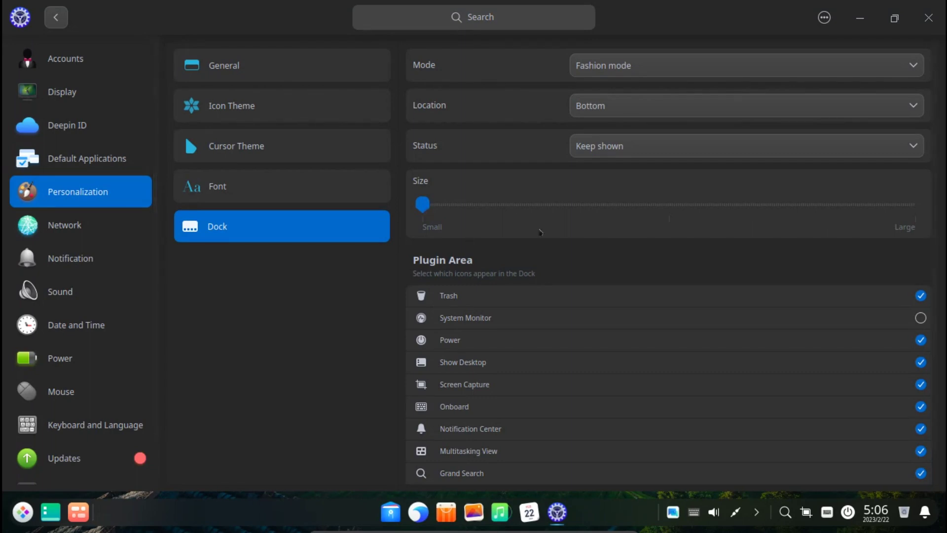
pyautogui.click(615, 146)
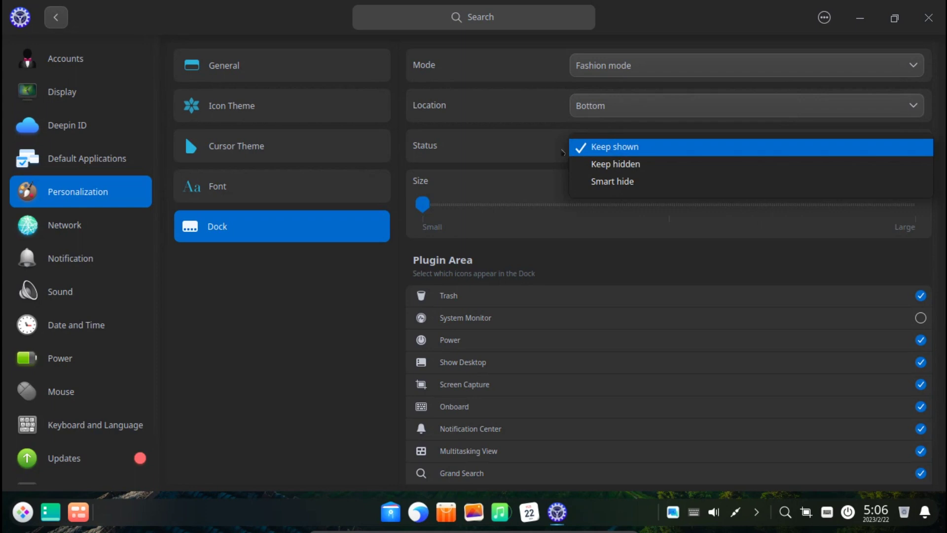
pyautogui.click(591, 184)
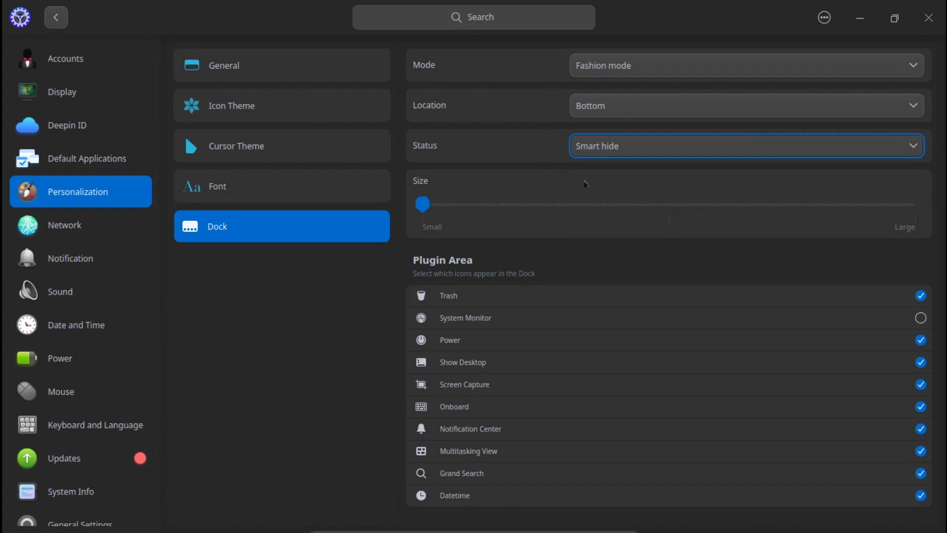
# Review the Network, Notification, Sound, Date and Time, Power and Mouse settings
pyautogui.click(77, 225)
pyautogui.click(70, 258)
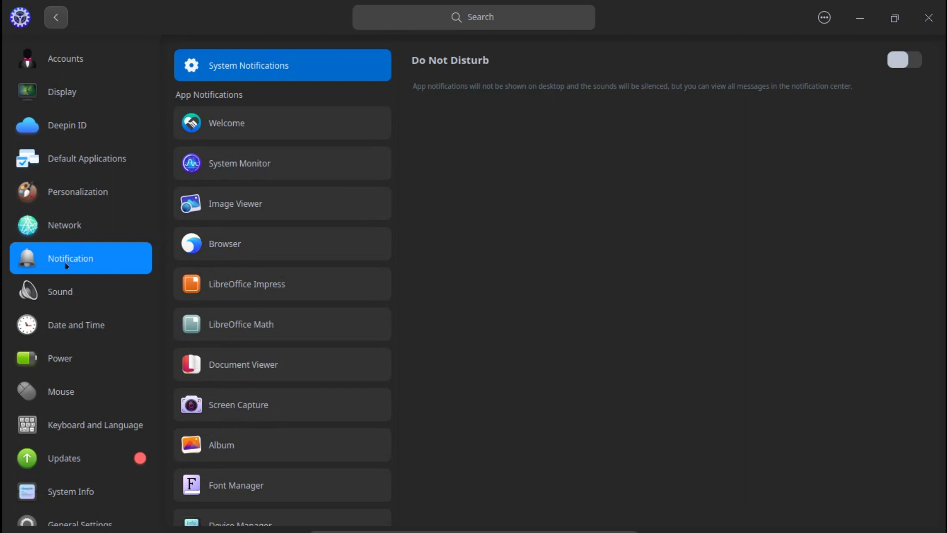
pyautogui.click(68, 291)
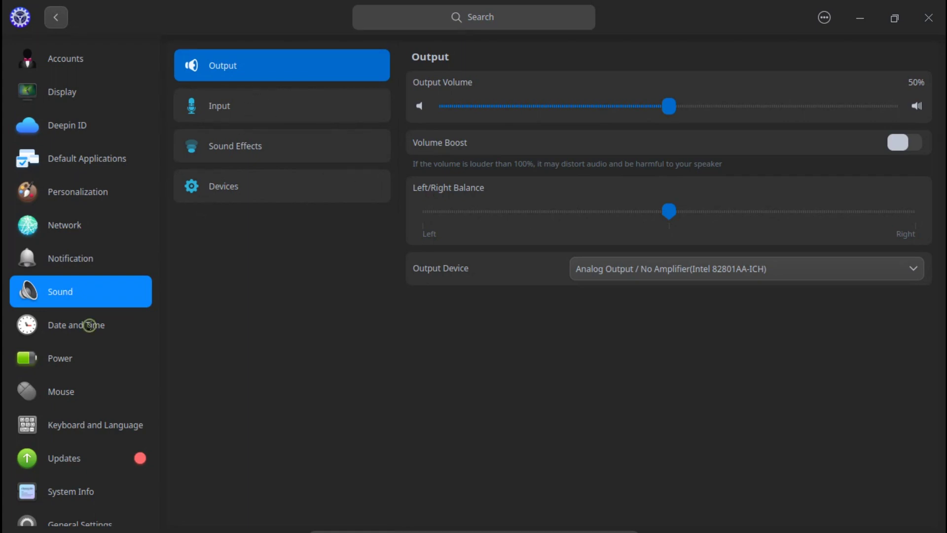
pyautogui.click(91, 328)
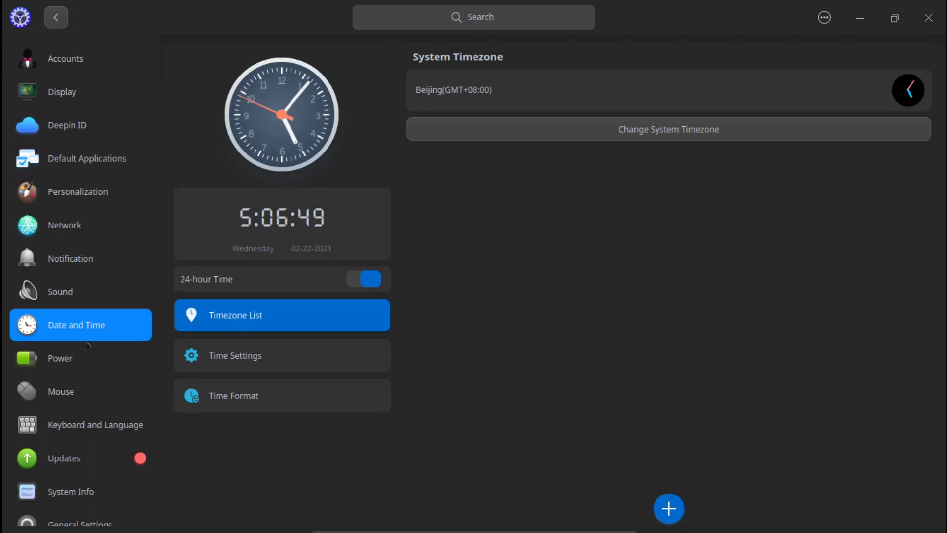
pyautogui.click(73, 362)
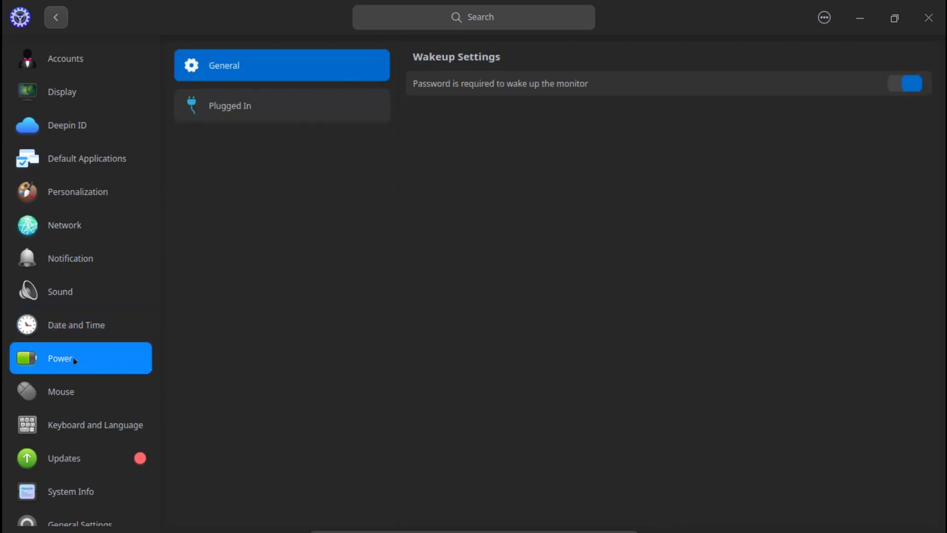
pyautogui.click(63, 393)
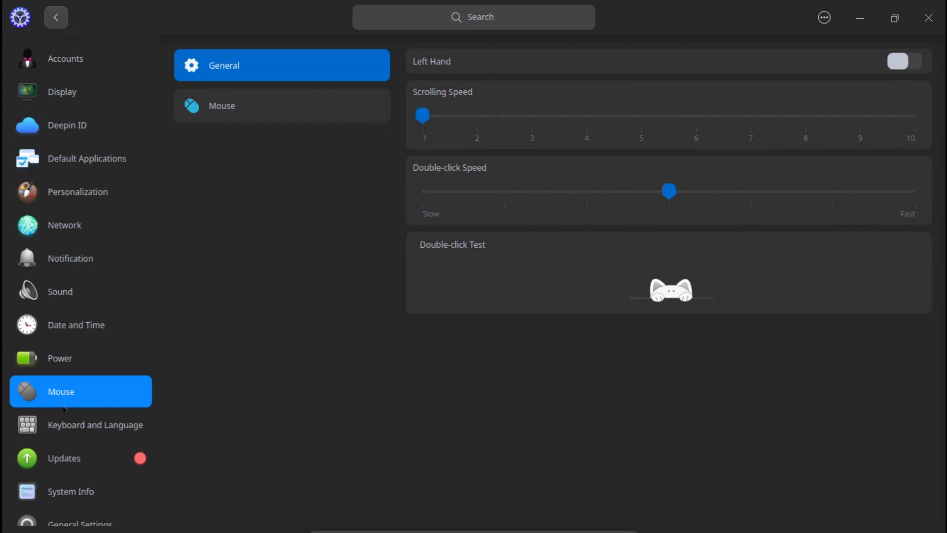
# Review the Keyboard and Language, Updates, System Info and General Settings pages and close Control Center
pyautogui.click(61, 423)
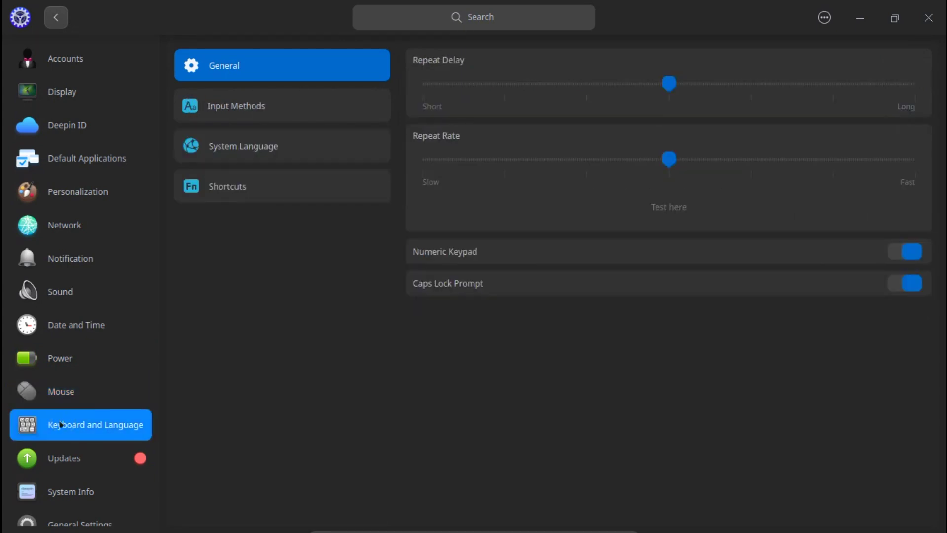
pyautogui.click(44, 457)
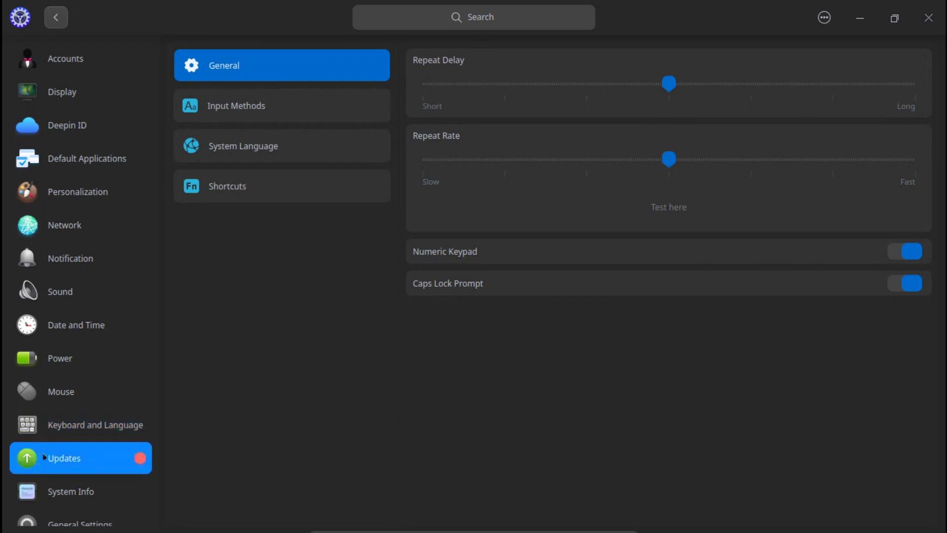
pyautogui.click(63, 493)
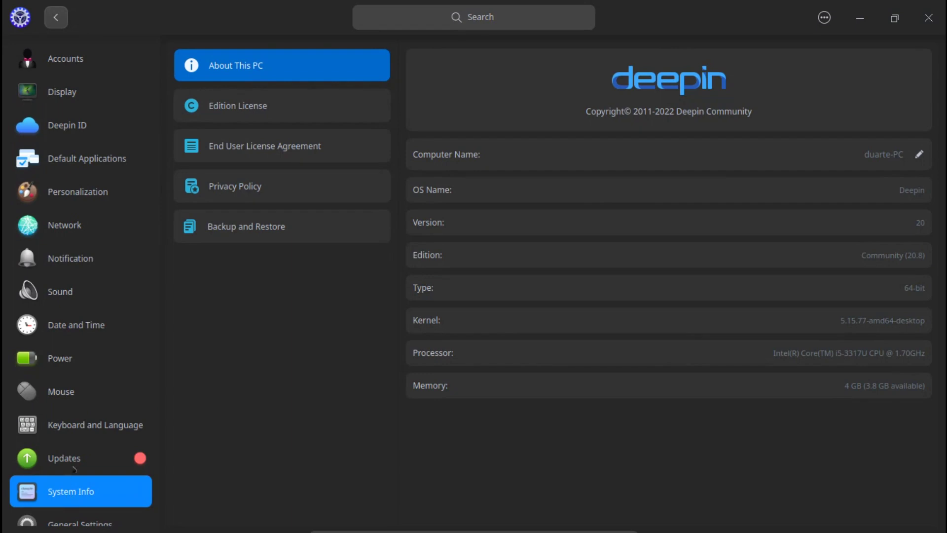
pyautogui.scroll(-1, 74, 468)
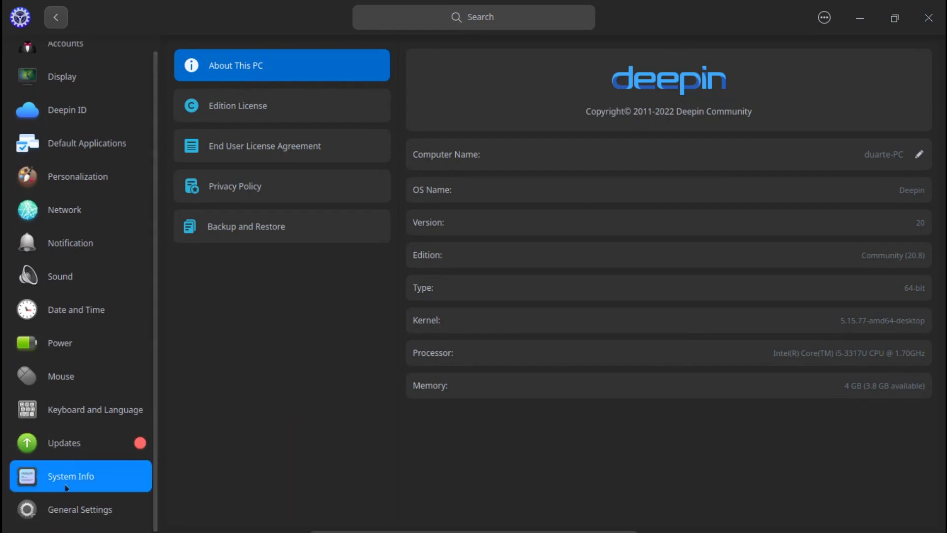
pyautogui.click(61, 513)
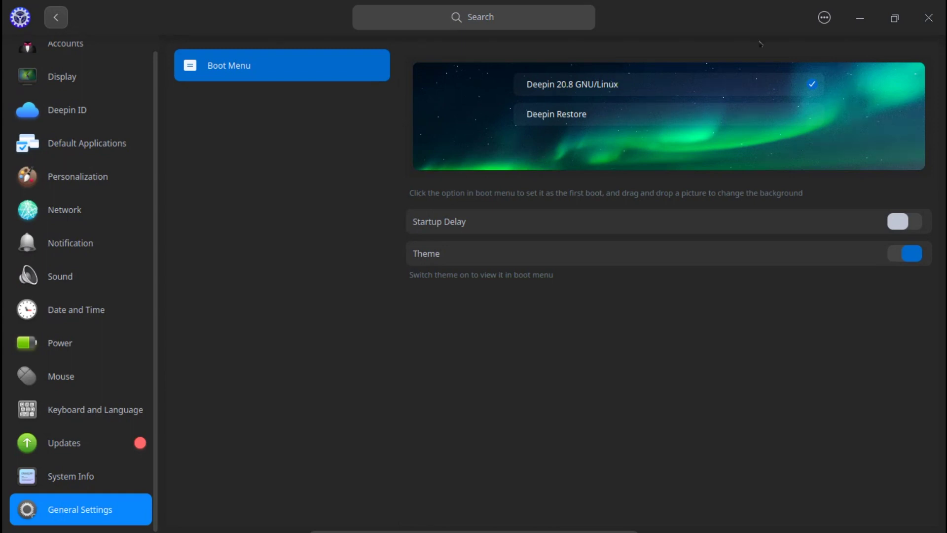
pyautogui.click(929, 19)
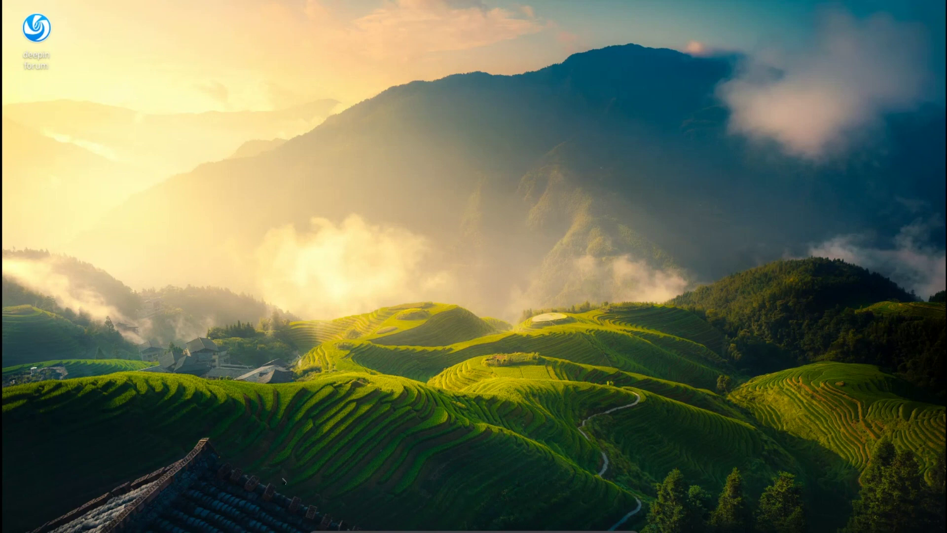
# Open the desktop's Wallpaper and Screensaver chooser and browse the wallpapers back to the start of the collection
pyautogui.rightClick(434, 181)
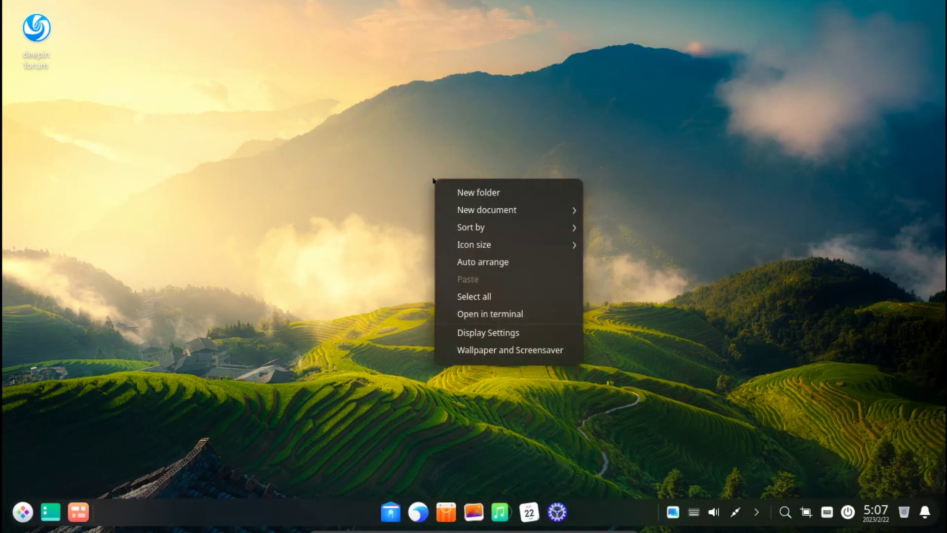
pyautogui.click(477, 350)
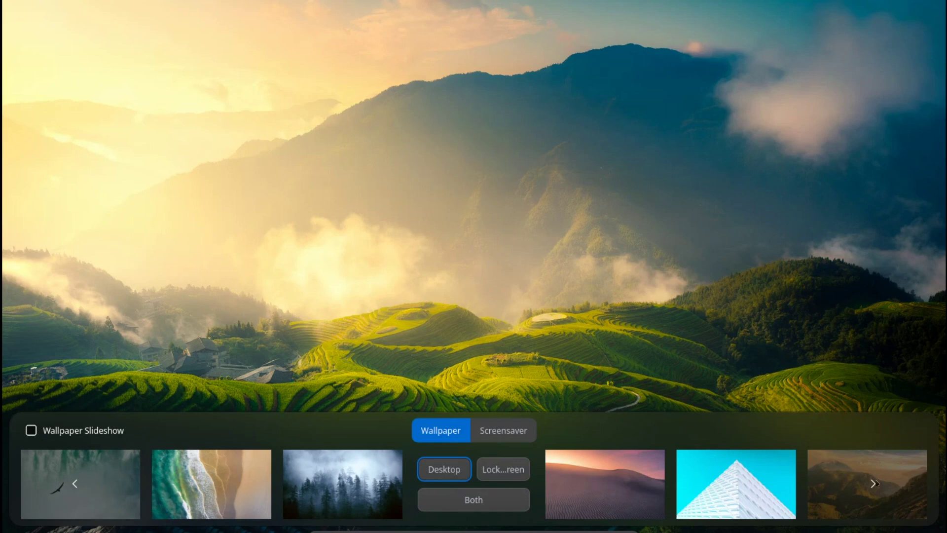
pyautogui.click(870, 484)
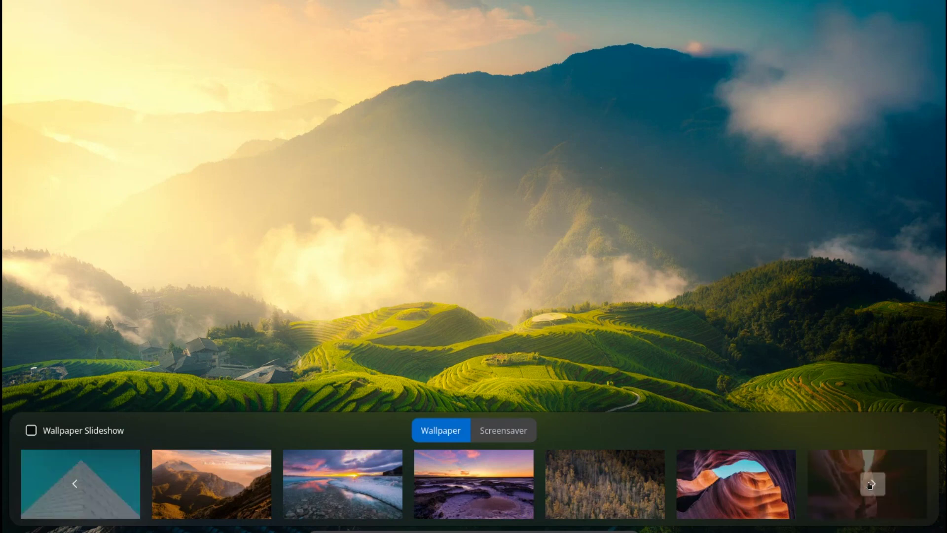
pyautogui.click(75, 484)
pyautogui.click(75, 484)
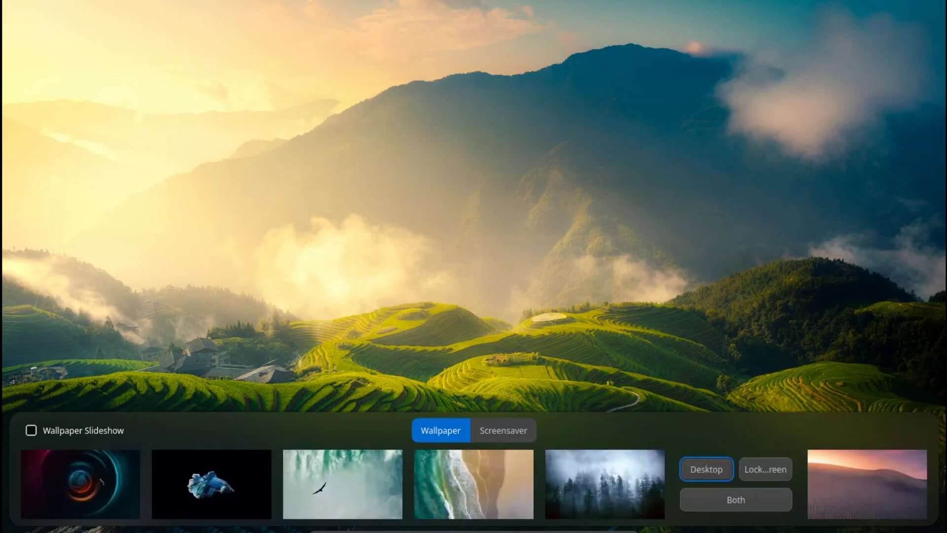
# Preview the deepin logo and blue fish wallpapers and select the aerial beach wallpaper for the desktop
pyautogui.click(101, 481)
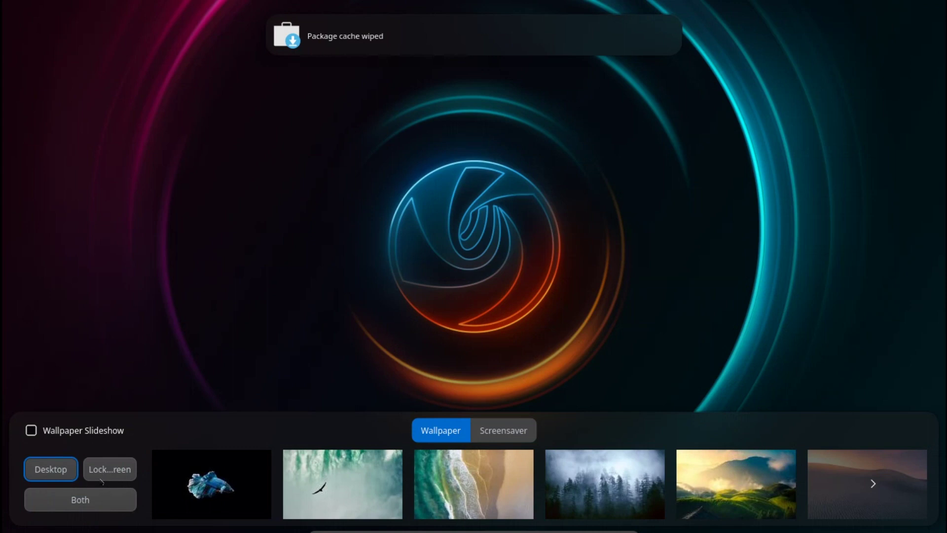
pyautogui.click(187, 469)
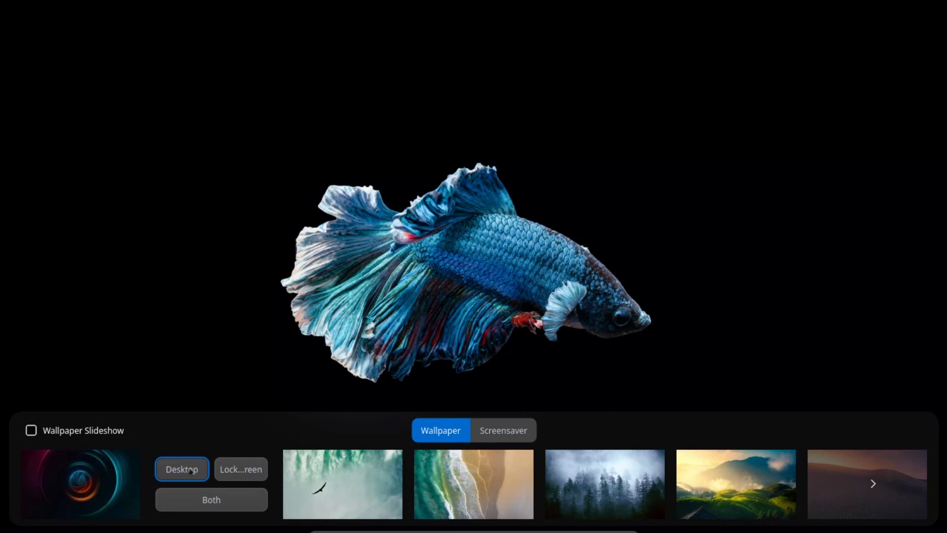
pyautogui.click(459, 501)
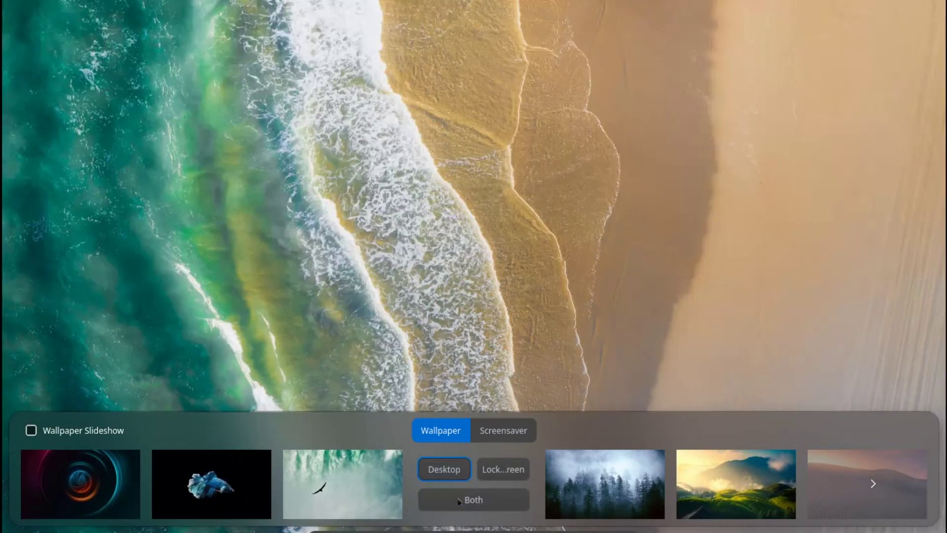